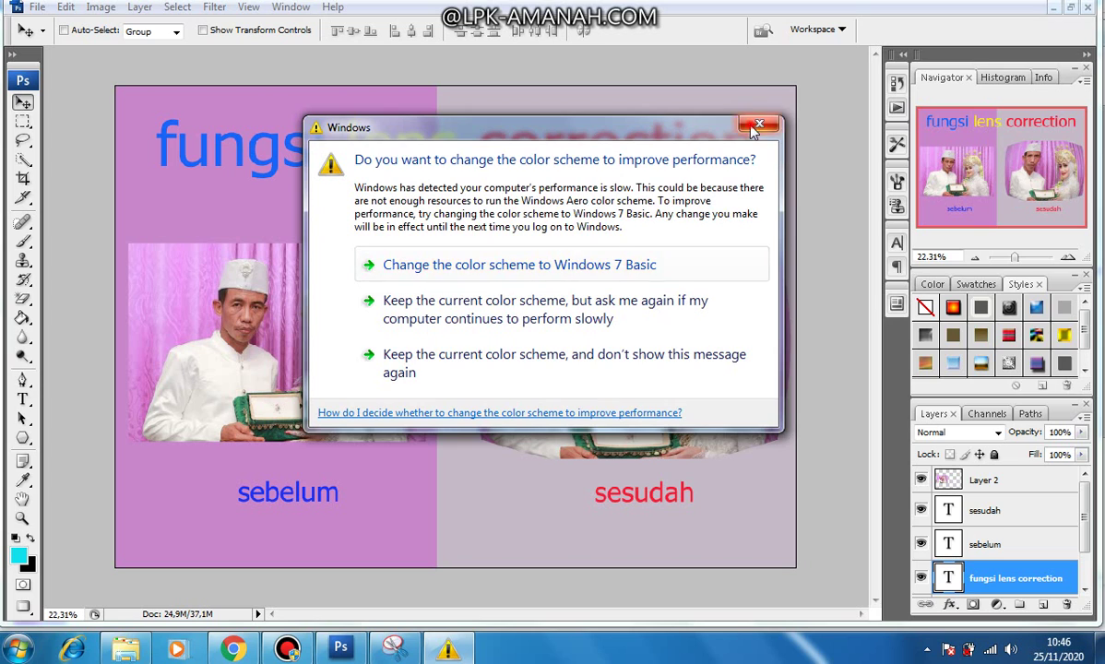
# Dismiss the Windows color scheme prompt and minimize the fungsi lens correction.psd document
pyautogui.click(725, 114)
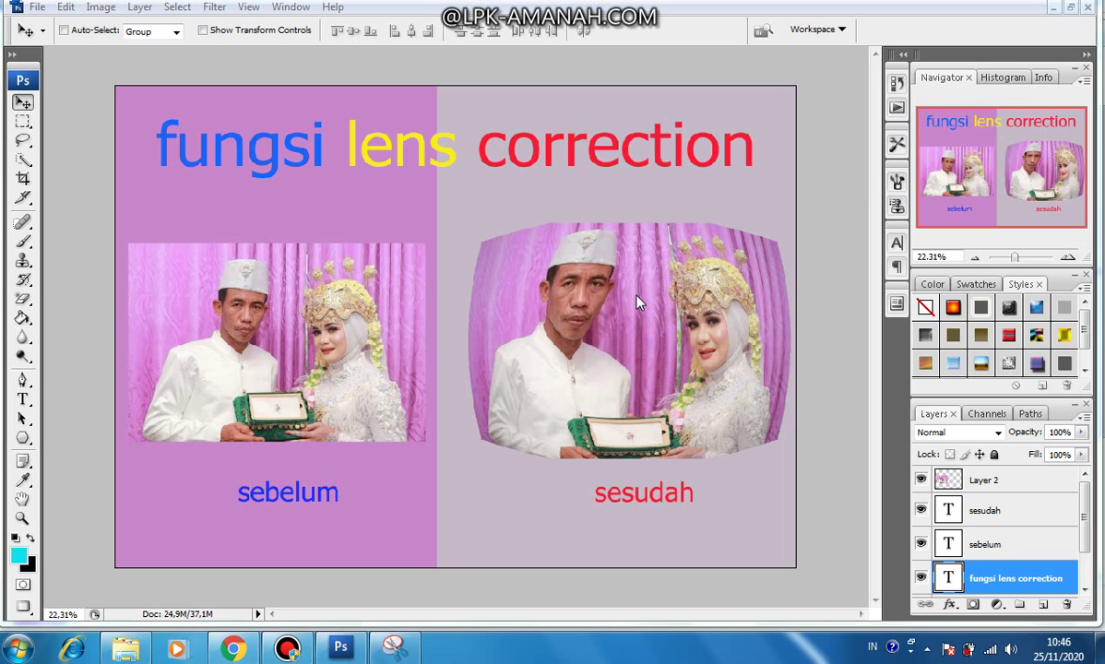
pyautogui.click(1071, 7)
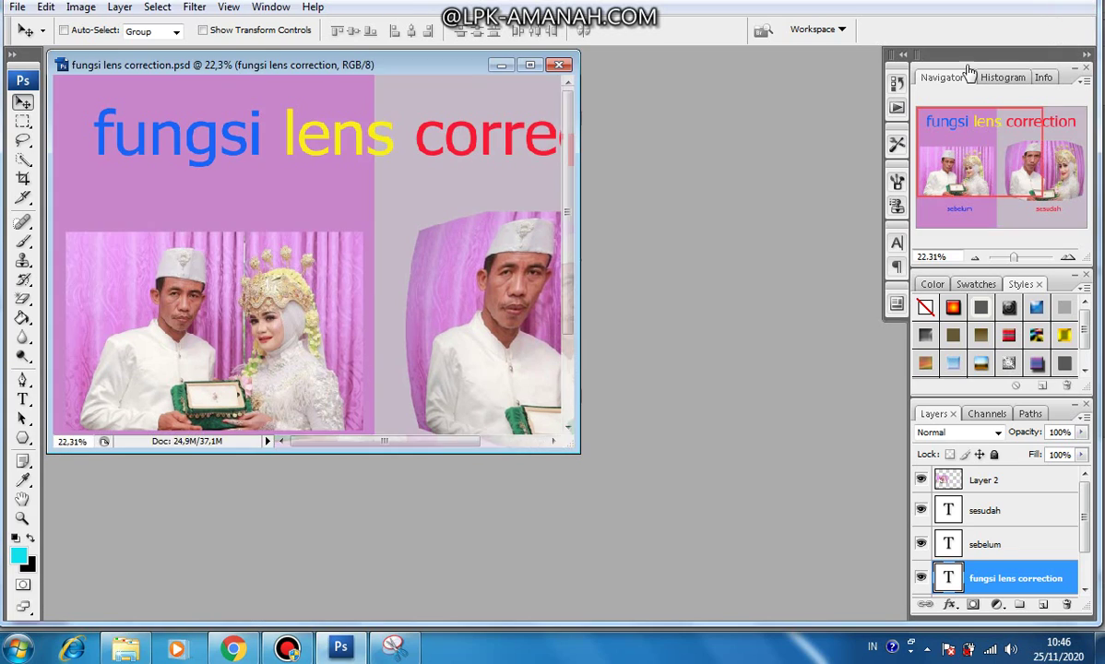
pyautogui.click(505, 68)
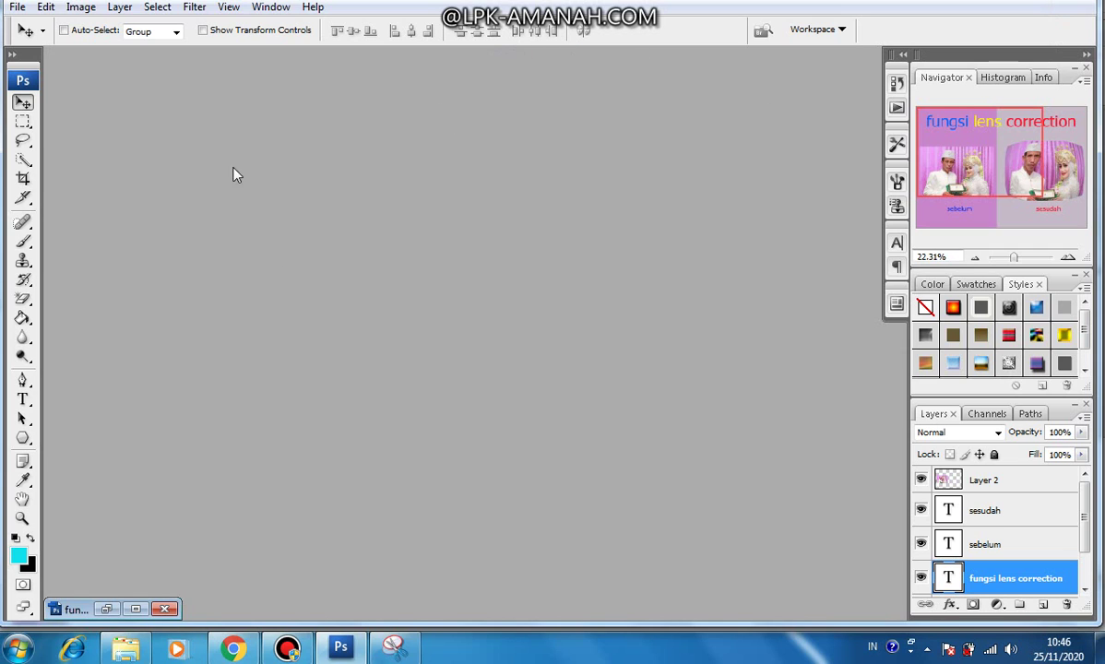
# Open the PERNIKAHAN 2 photo, zoom it to 54.88% and maximize its document window
pyautogui.click(16, 7)
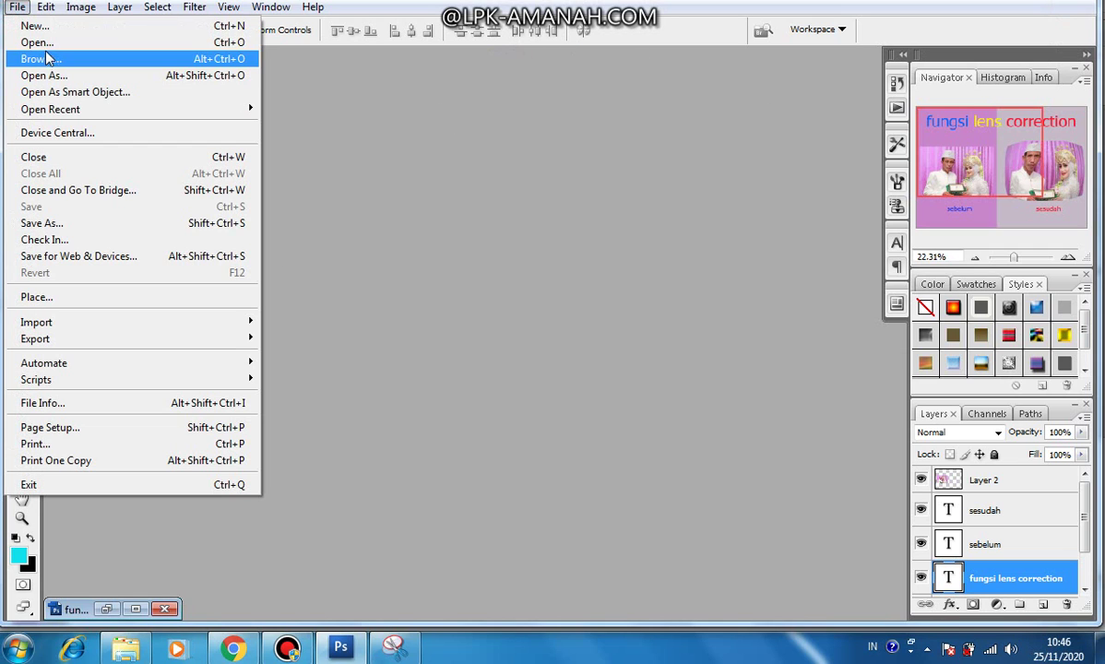
pyautogui.click(41, 41)
pyautogui.click(632, 210)
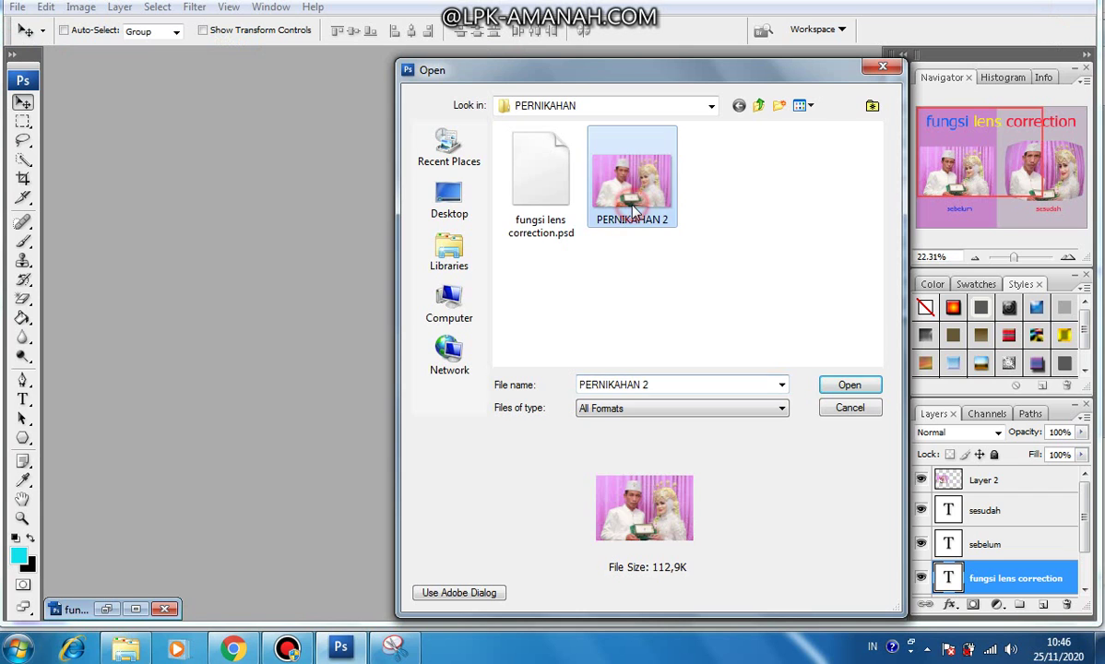
pyautogui.click(850, 384)
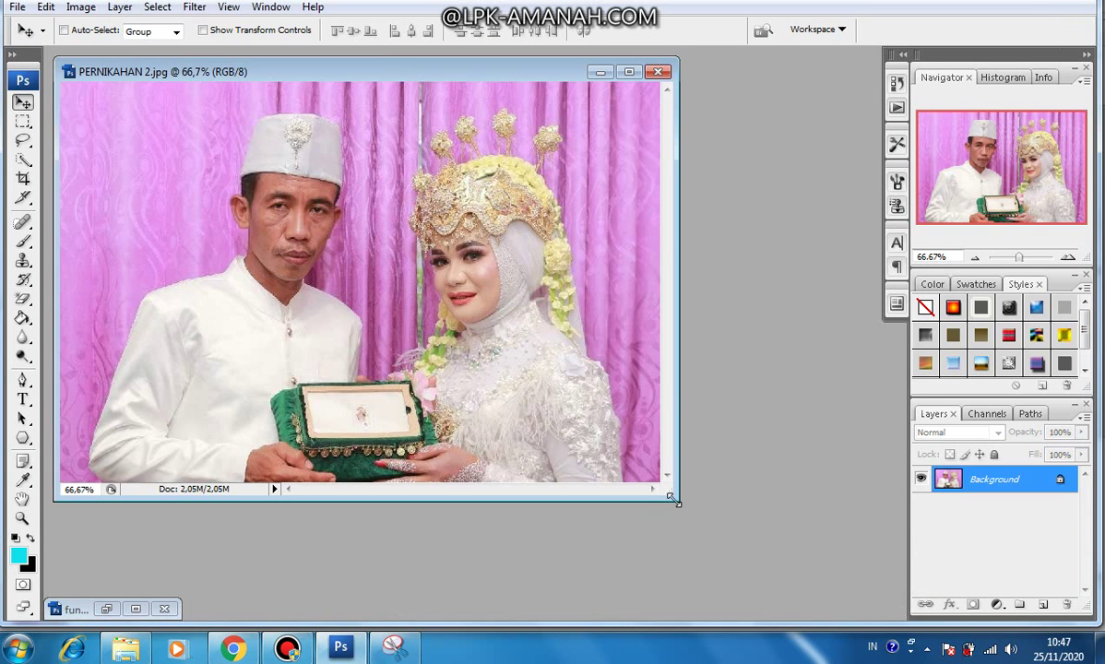
pyautogui.moveTo(676, 499); pyautogui.dragTo(739, 537)
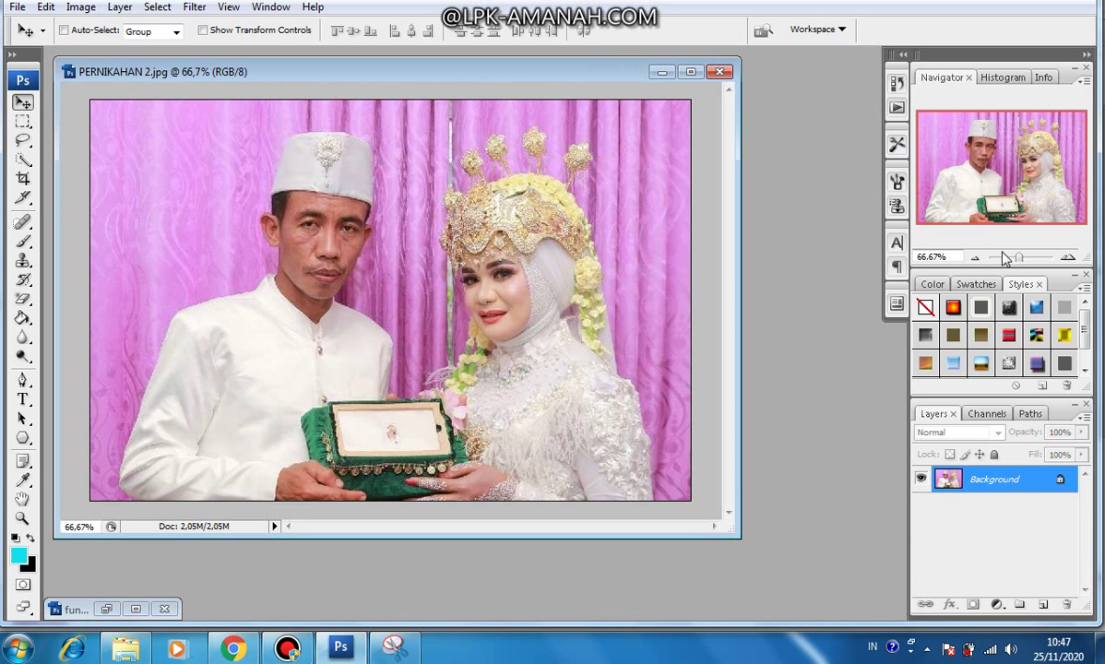
pyautogui.moveTo(1018, 257)
pyautogui.mouseDown()
pyautogui.moveTo(1031, 266)
pyautogui.moveTo(1021, 267)
pyautogui.mouseUp()
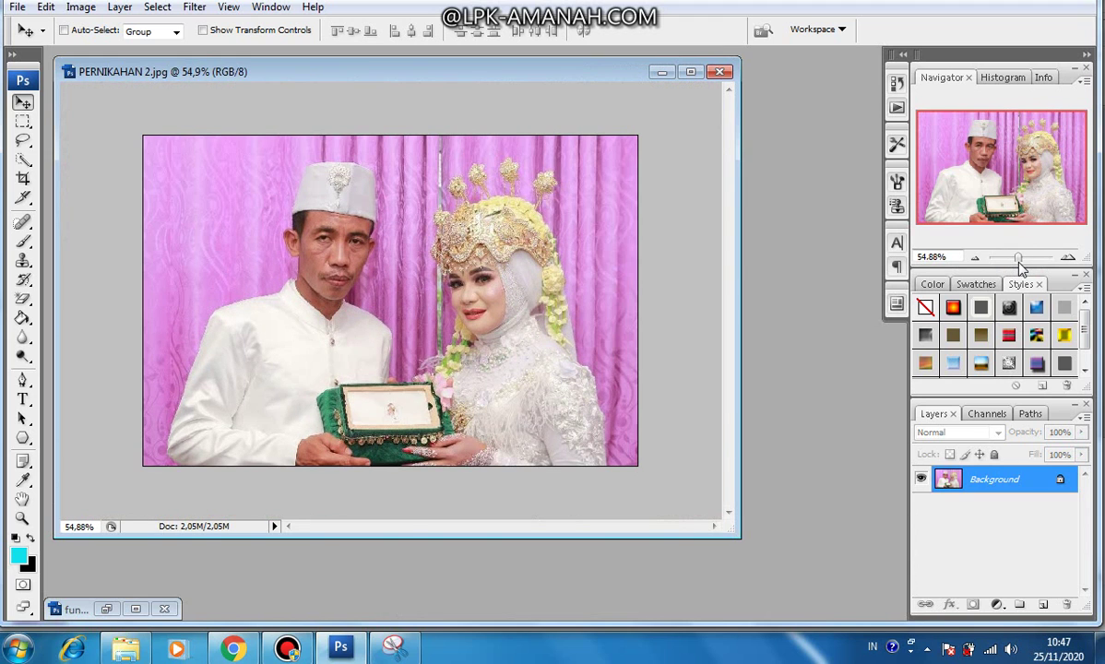
pyautogui.click(690, 72)
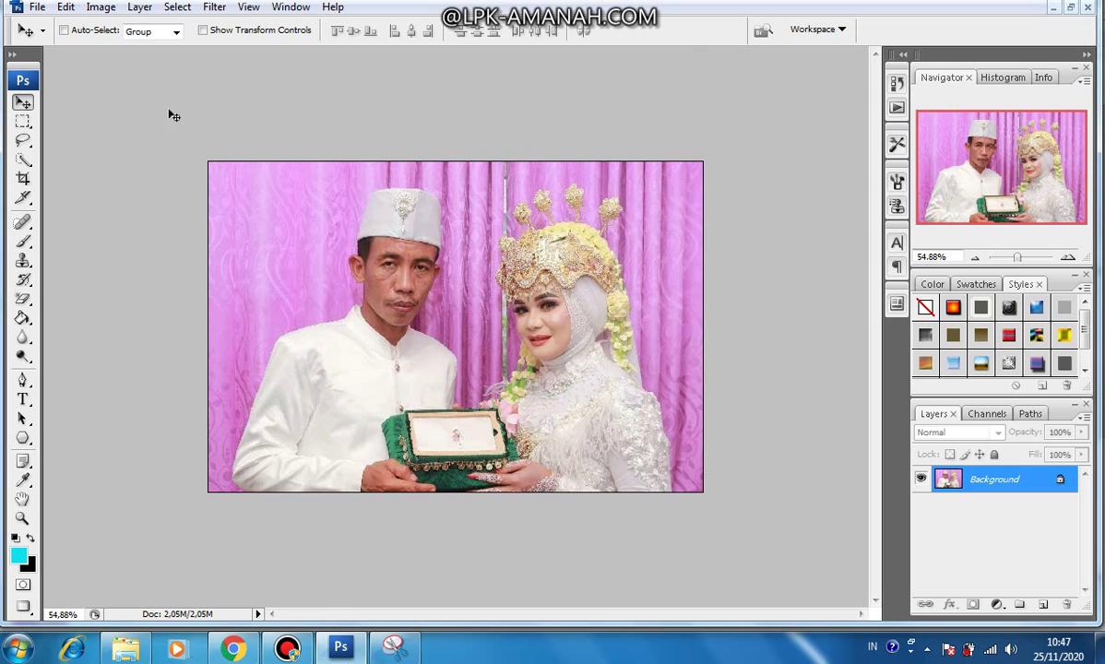
# Open the Lens Correction distortion filter for the wedding photo
pyautogui.click(210, 7)
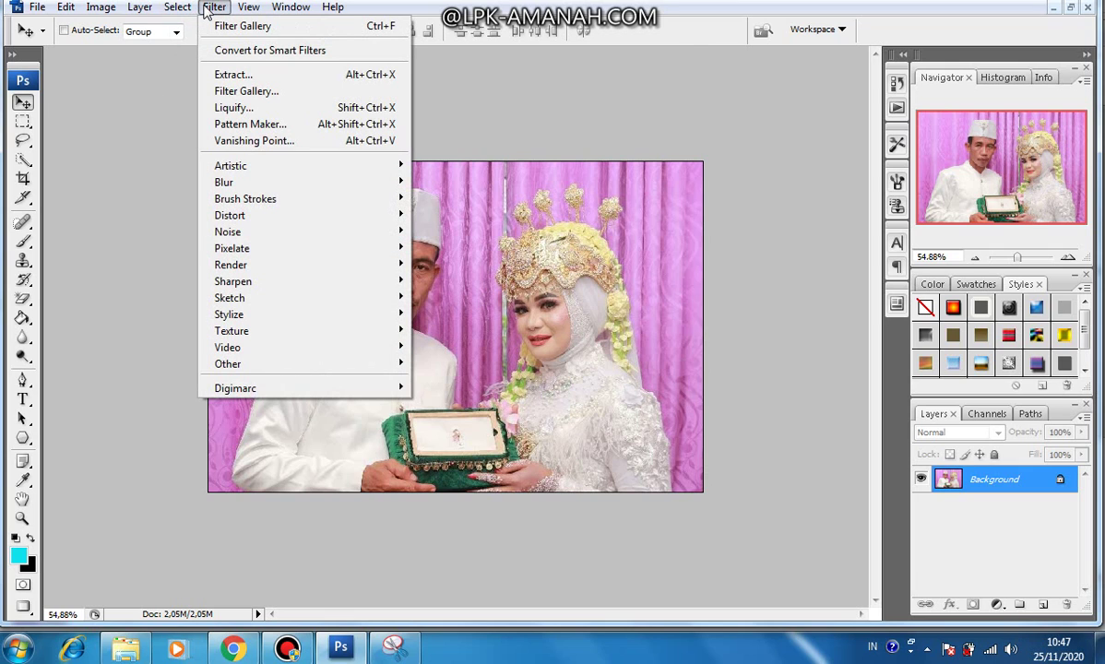
pyautogui.moveTo(343, 225)
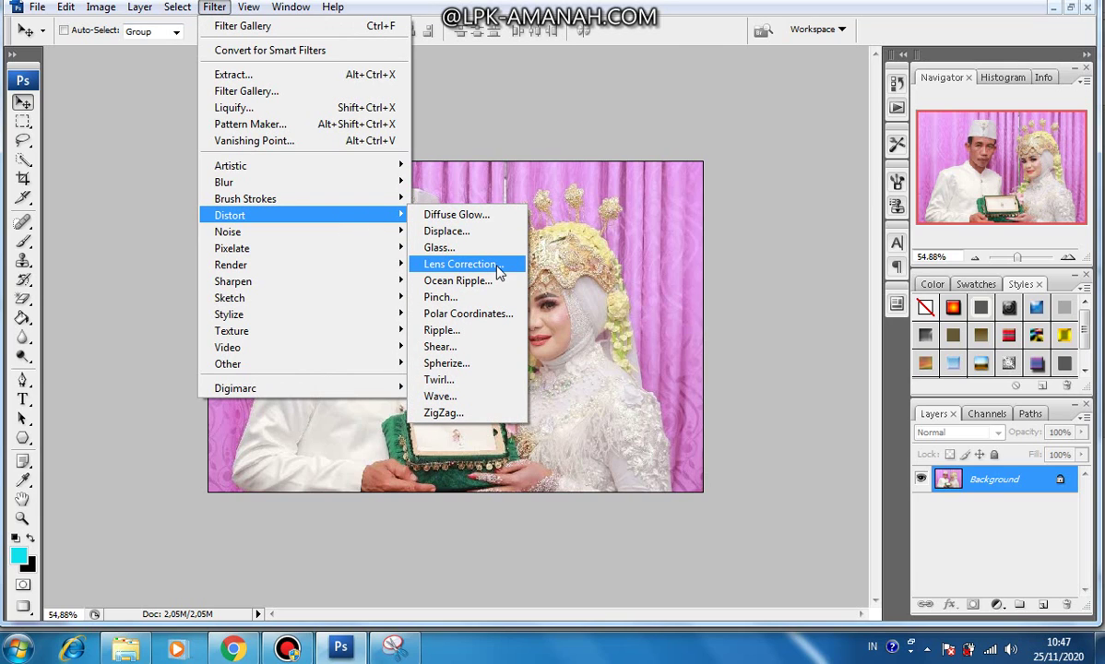
pyautogui.click(461, 265)
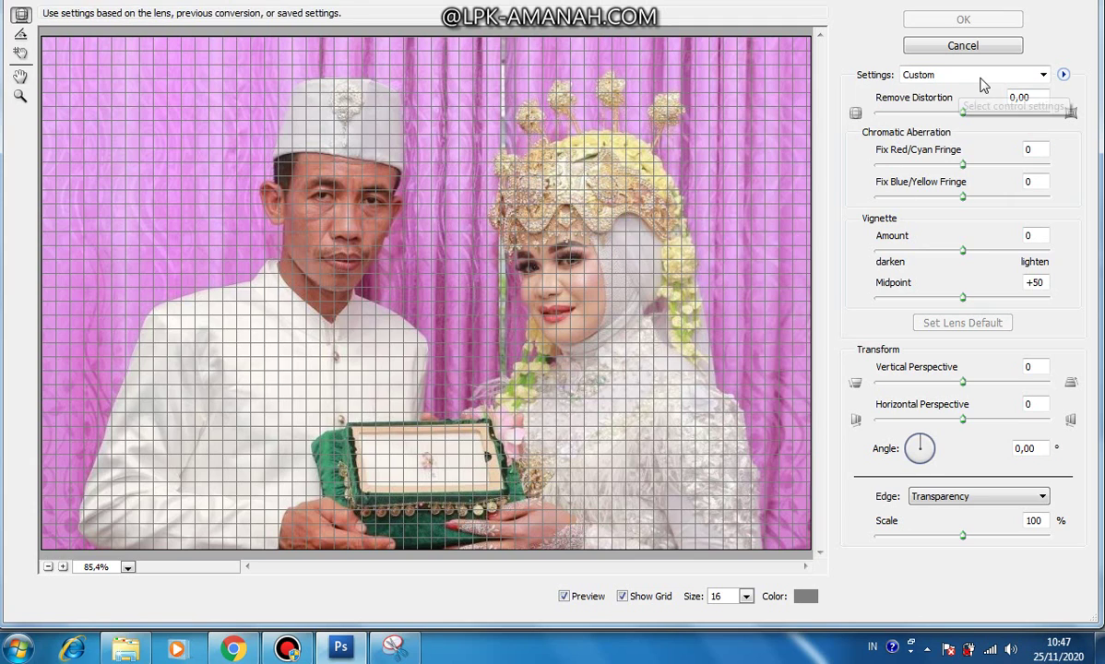
# Load the Previous Correction settings and switch the settings preset back to Custom
pyautogui.click(1013, 78)
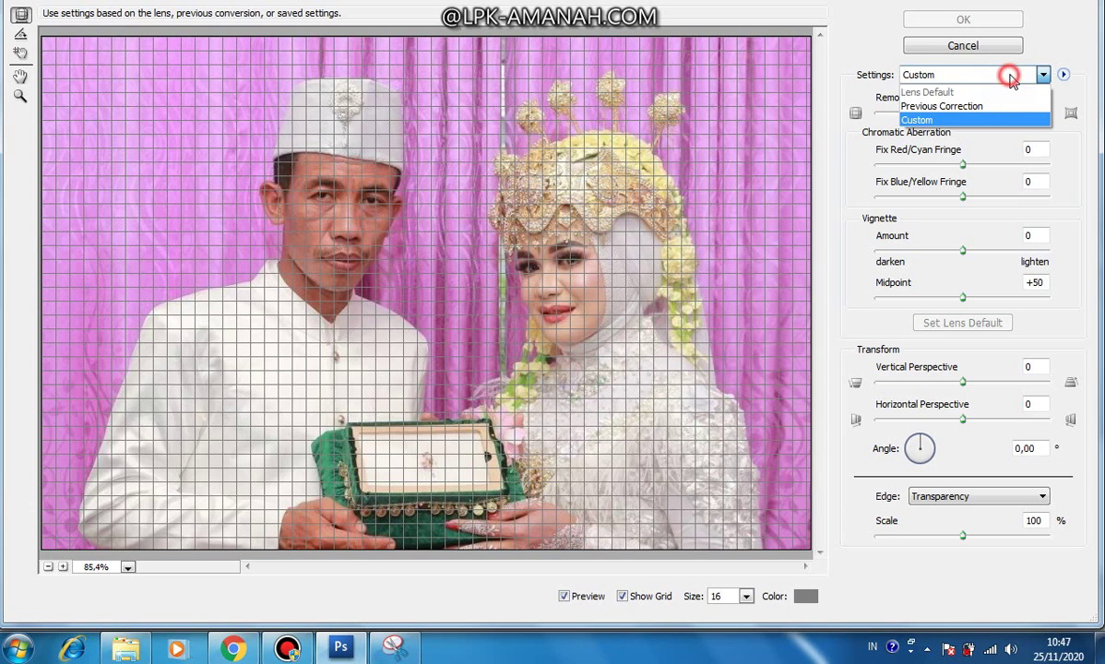
pyautogui.click(973, 109)
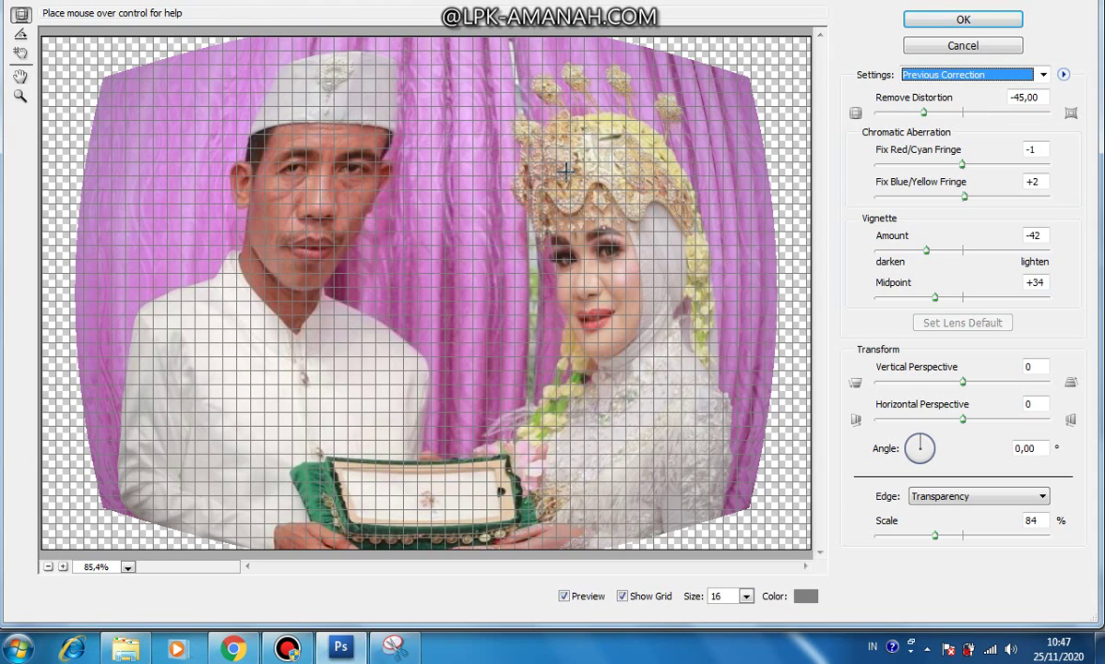
pyautogui.click(932, 74)
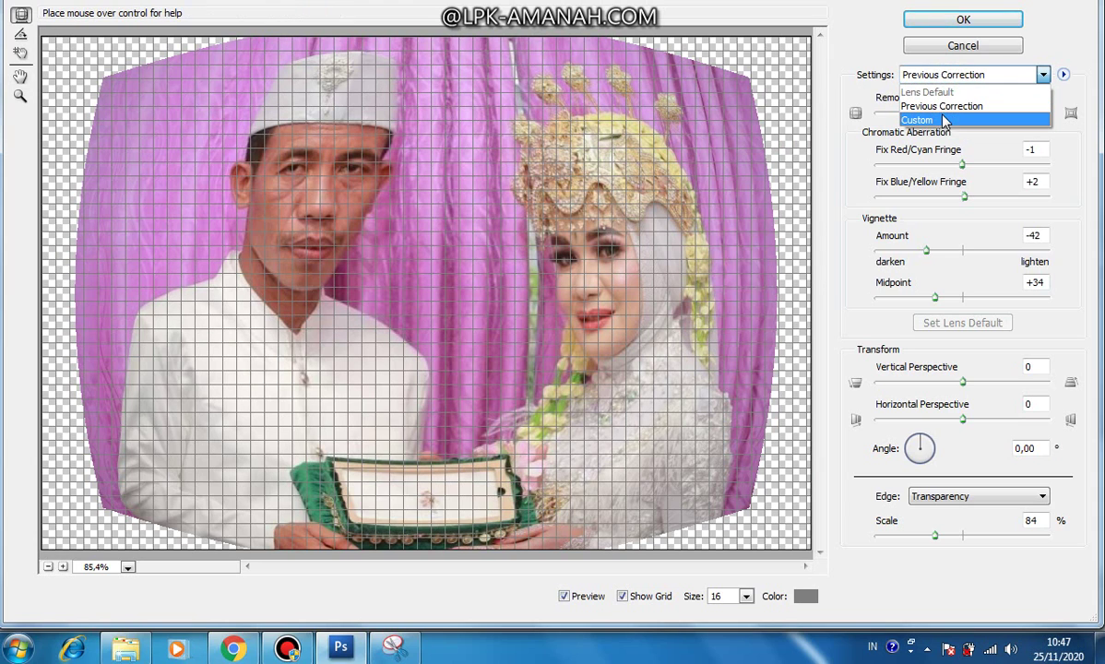
pyautogui.click(944, 121)
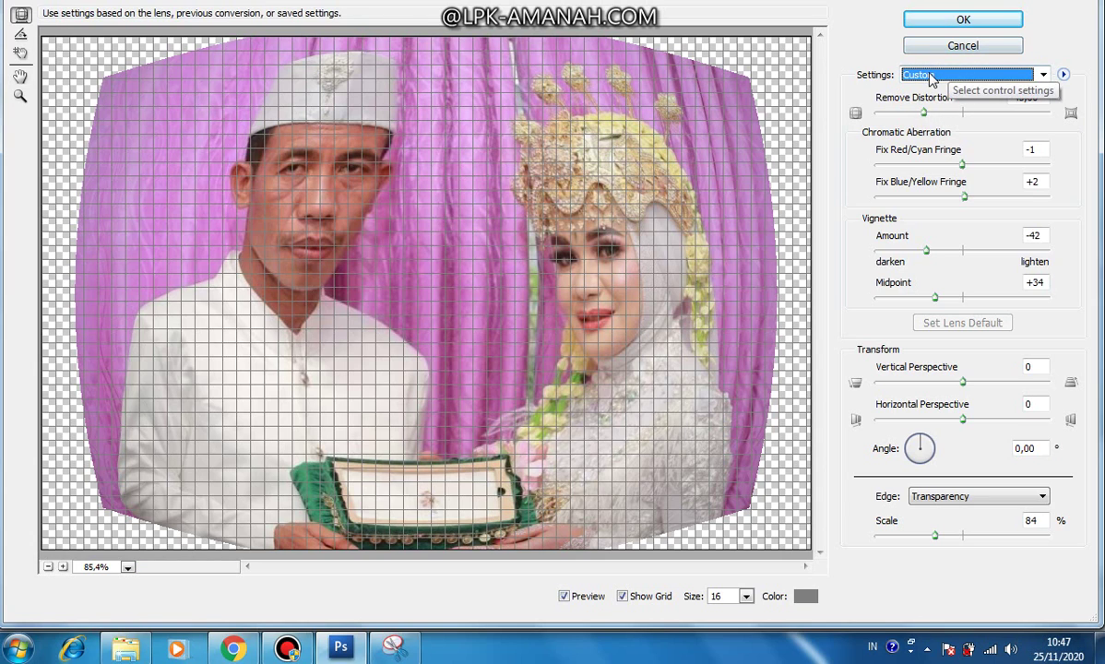
pyautogui.click(946, 75)
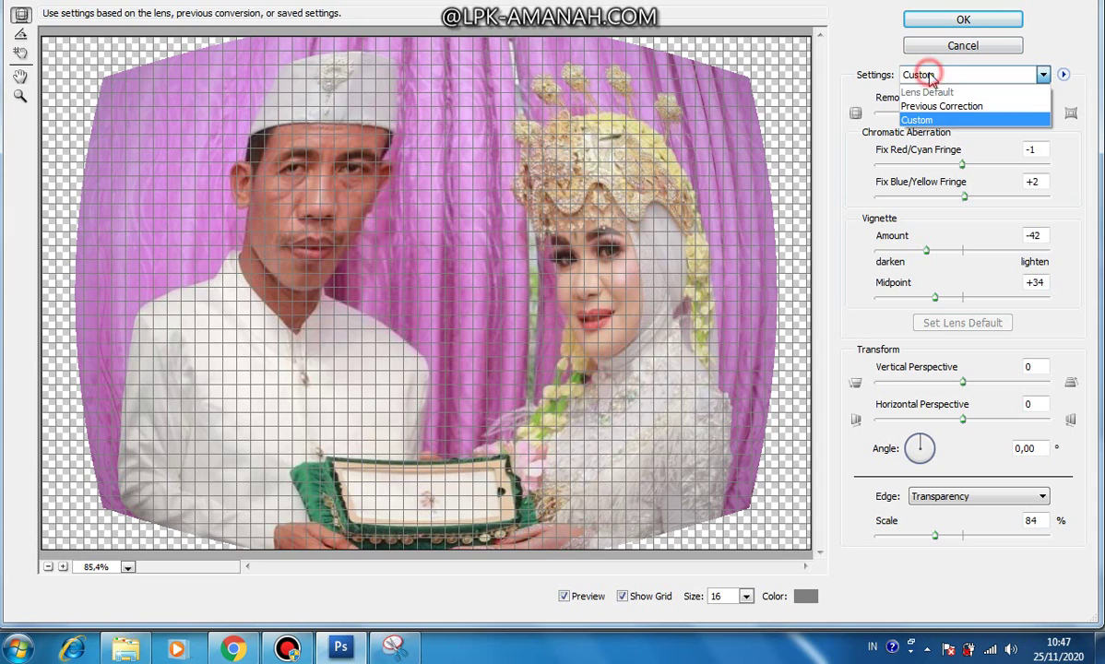
pyautogui.click(946, 120)
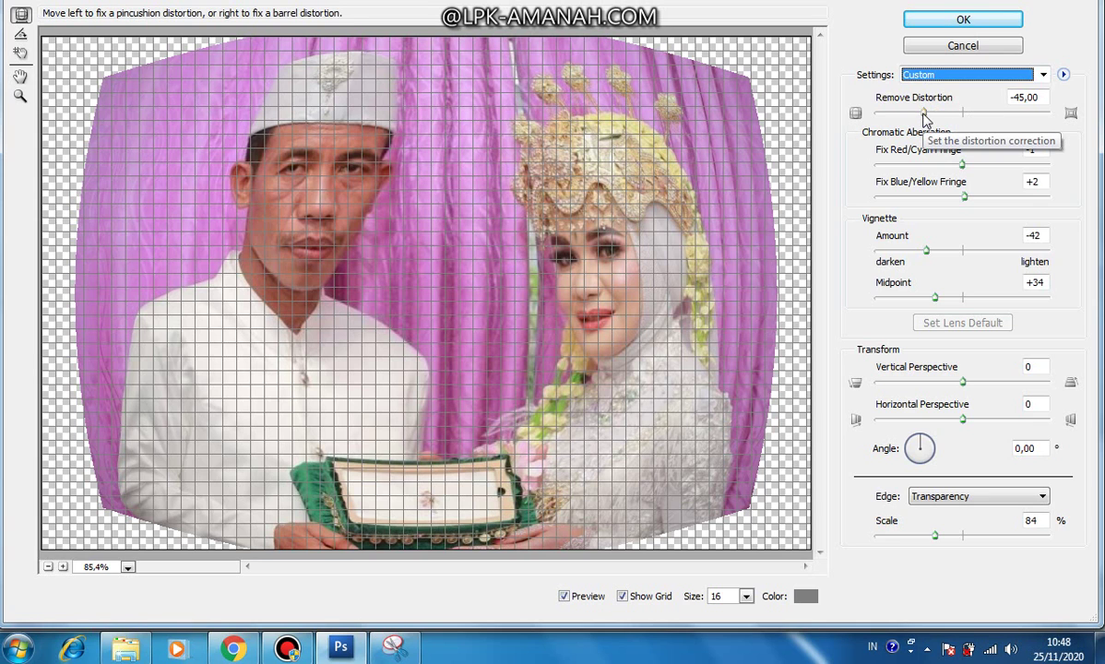
# Try Remove Distortion at -93 and +75, and set it to -42
pyautogui.moveTo(924, 115); pyautogui.dragTo(883, 116)
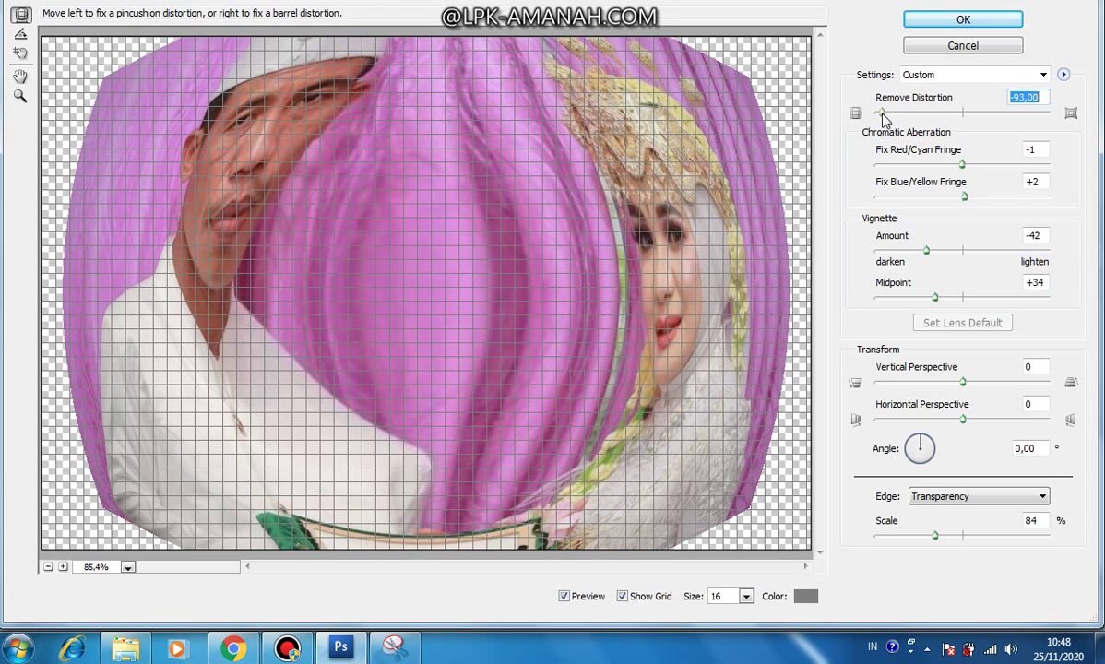
pyautogui.moveTo(883, 114); pyautogui.dragTo(1031, 122)
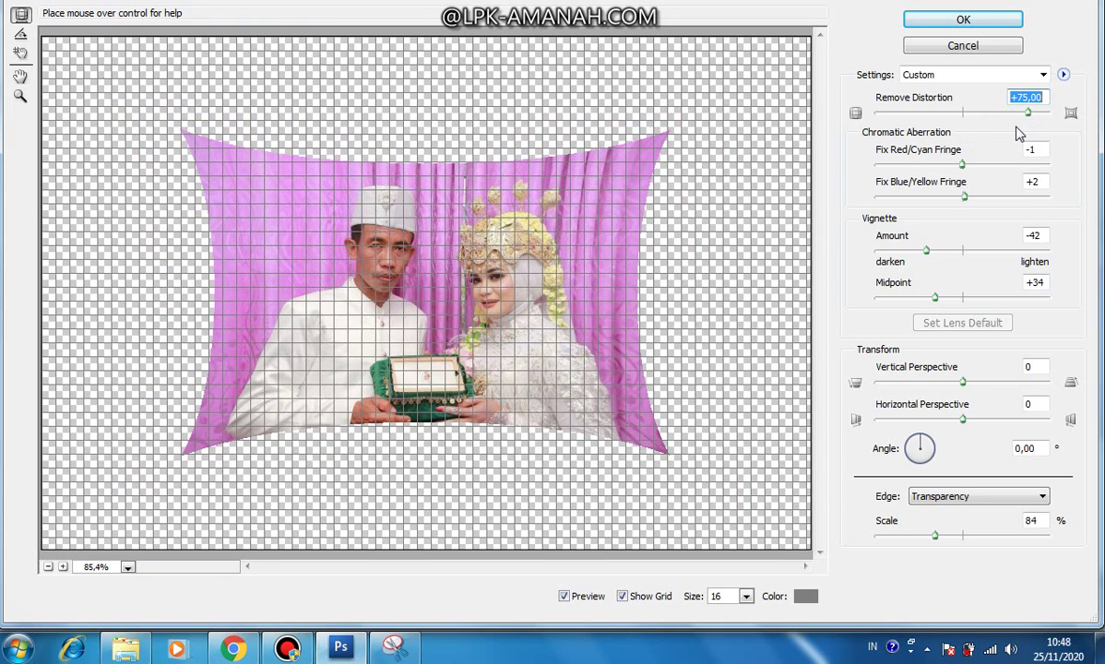
pyautogui.moveTo(1028, 113); pyautogui.dragTo(927, 117)
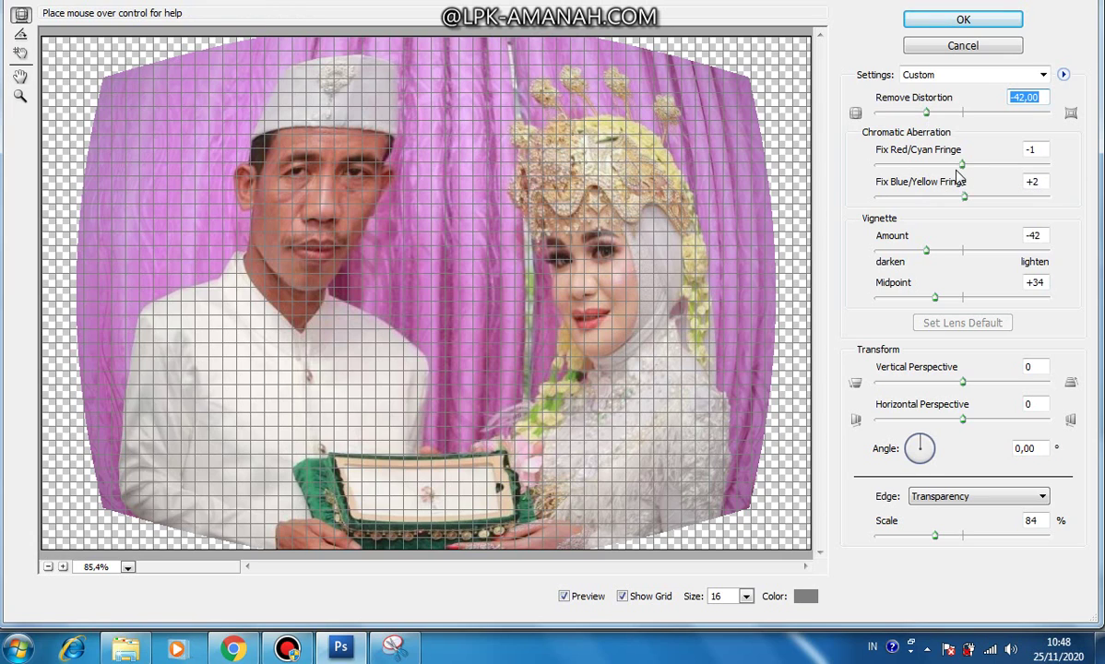
# Set the chromatic aberration correction to +4 for the red/cyan fringe and -2 for the blue/yellow fringe
pyautogui.moveTo(963, 165); pyautogui.dragTo(996, 158)
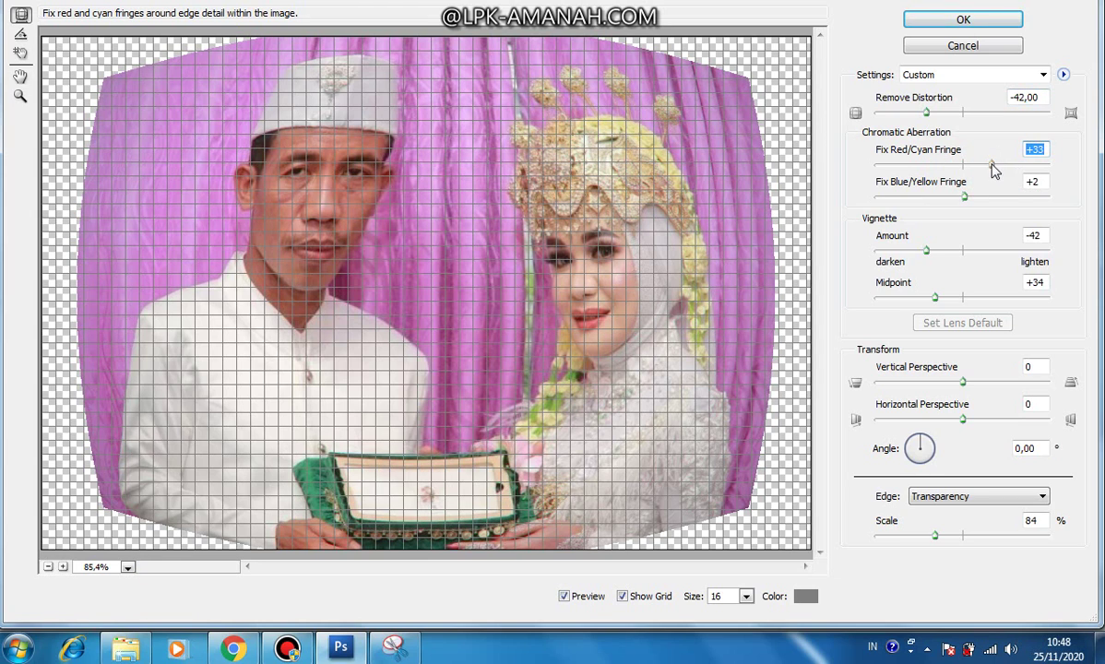
pyautogui.moveTo(993, 164)
pyautogui.mouseDown()
pyautogui.moveTo(965, 166)
pyautogui.moveTo(978, 167)
pyautogui.mouseUp()
pyautogui.moveTo(979, 169); pyautogui.dragTo(964, 205)
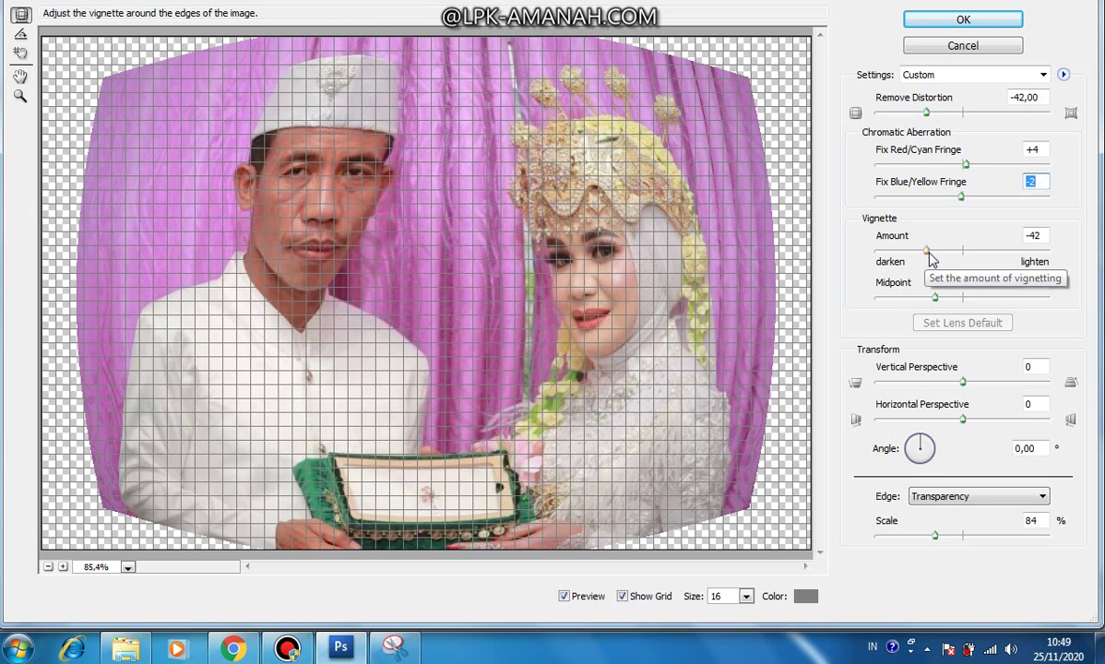
# Try the vignette amount at -100, and set the amount to -24 with a midpoint of +44
pyautogui.moveTo(928, 254); pyautogui.dragTo(862, 255)
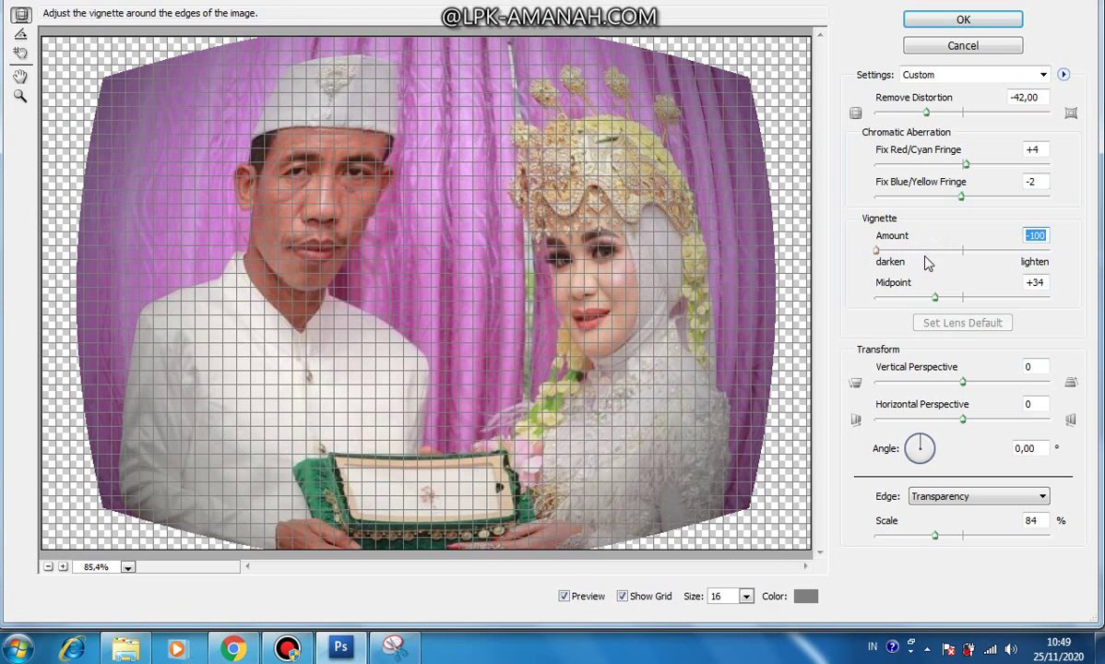
pyautogui.moveTo(876, 252); pyautogui.dragTo(943, 263)
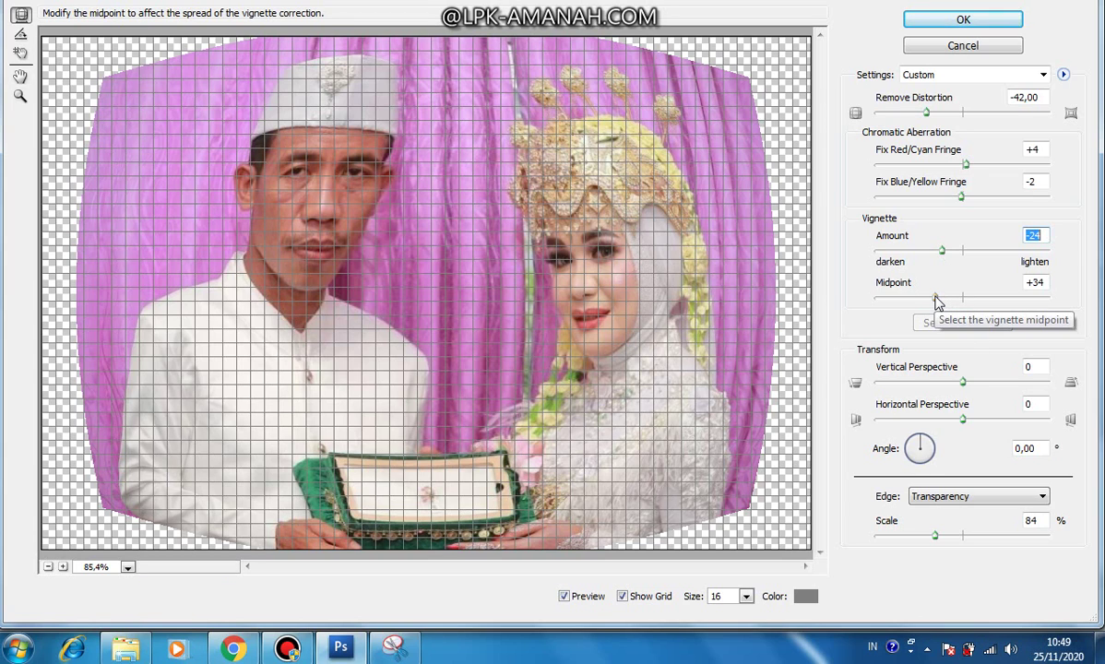
pyautogui.moveTo(936, 297); pyautogui.dragTo(975, 303)
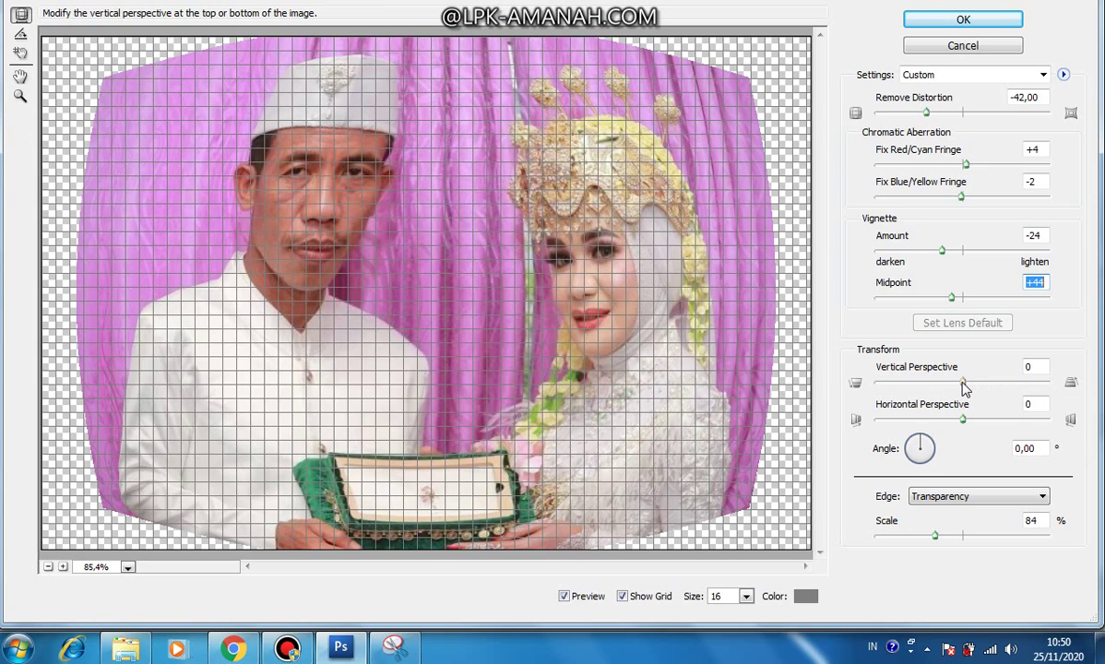
# Try the vertical perspective at -52, -65 and +54, and return it to 0
pyautogui.moveTo(963, 385); pyautogui.dragTo(920, 386)
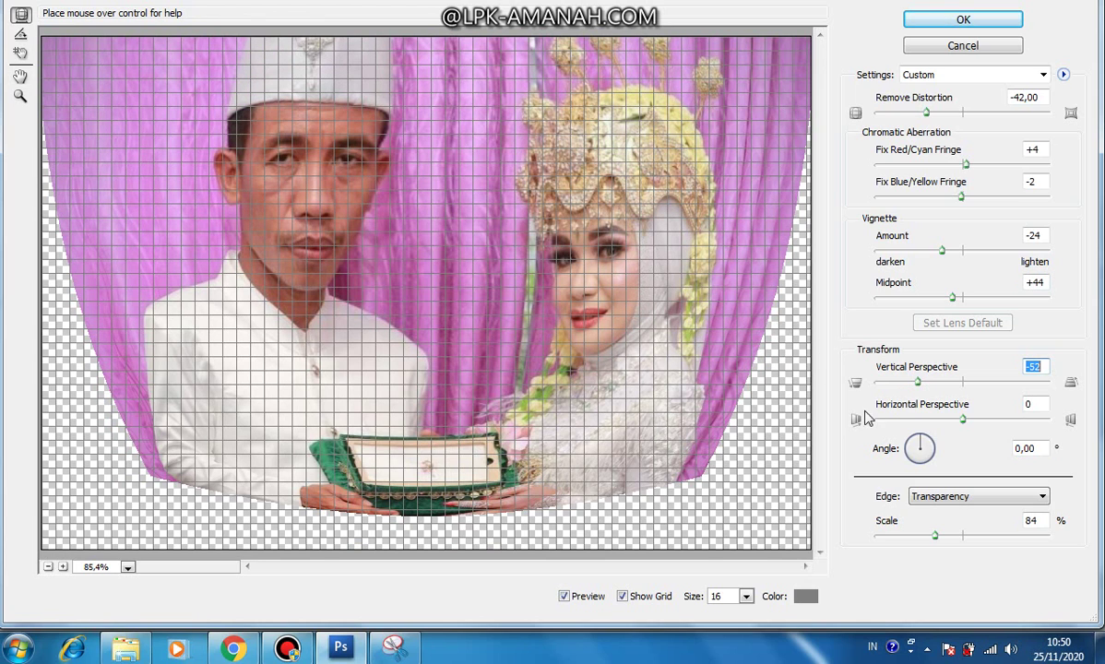
pyautogui.moveTo(918, 383); pyautogui.dragTo(908, 383)
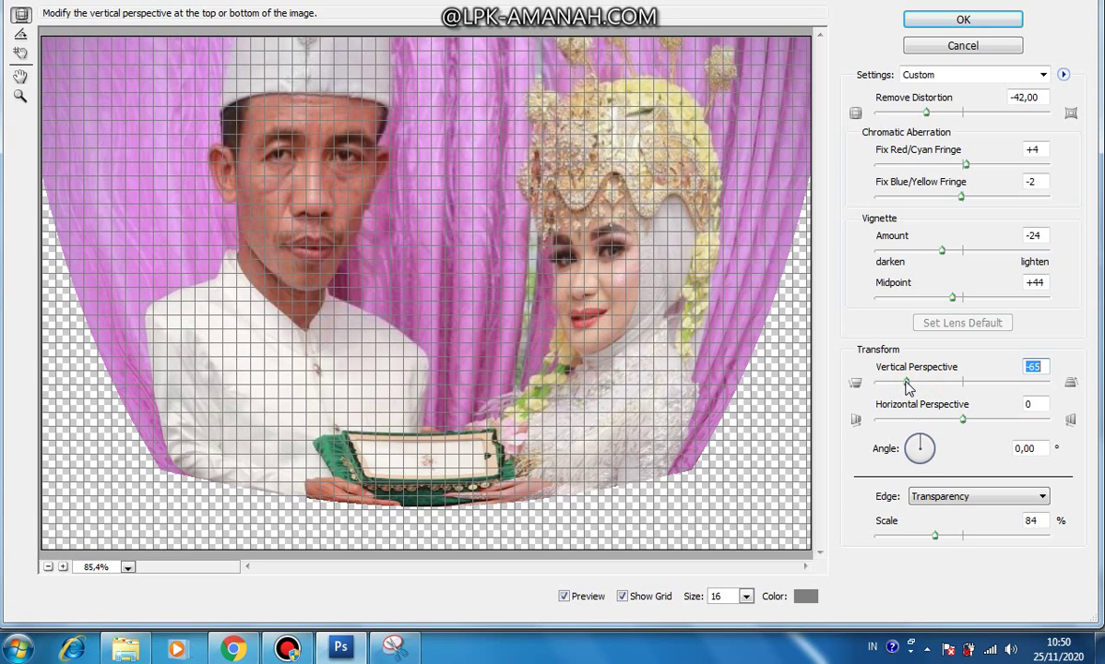
pyautogui.moveTo(908, 383); pyautogui.dragTo(1011, 391)
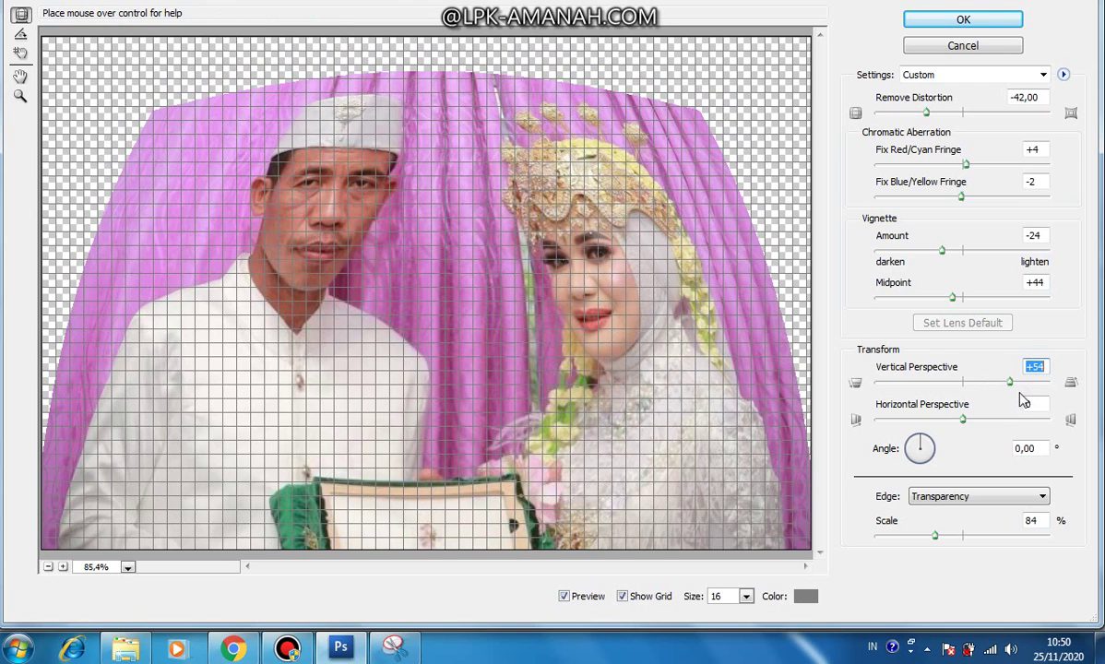
pyautogui.moveTo(1011, 385); pyautogui.dragTo(965, 388)
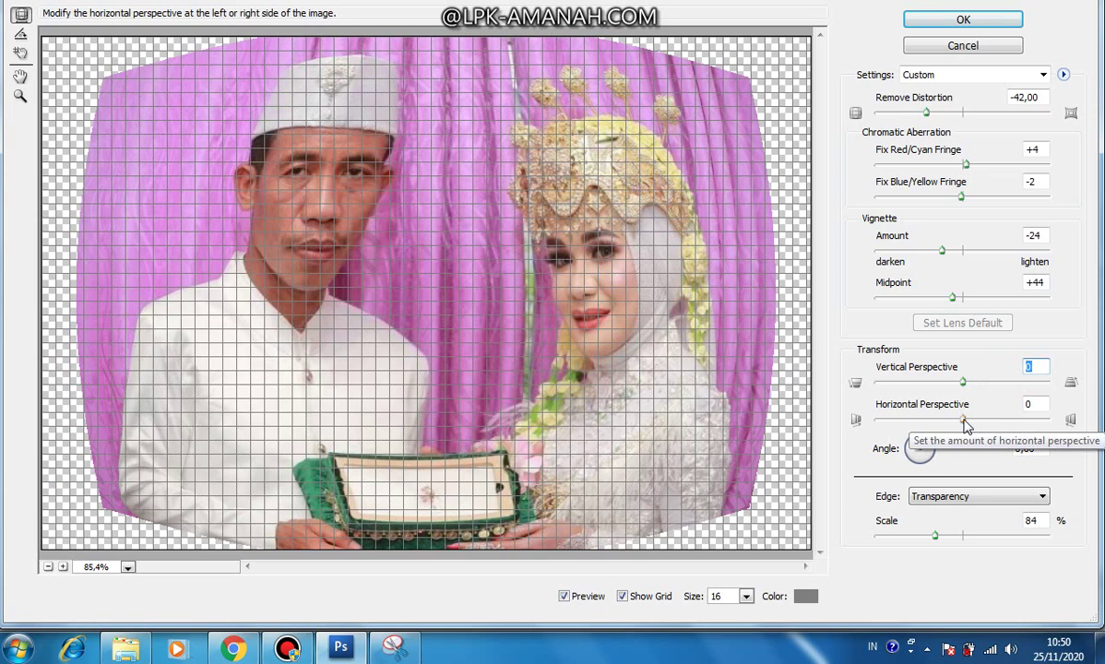
# Try the horizontal perspective at -51 and +38, reset it to 0, and set the vertical perspective to -2
pyautogui.click(965, 419)
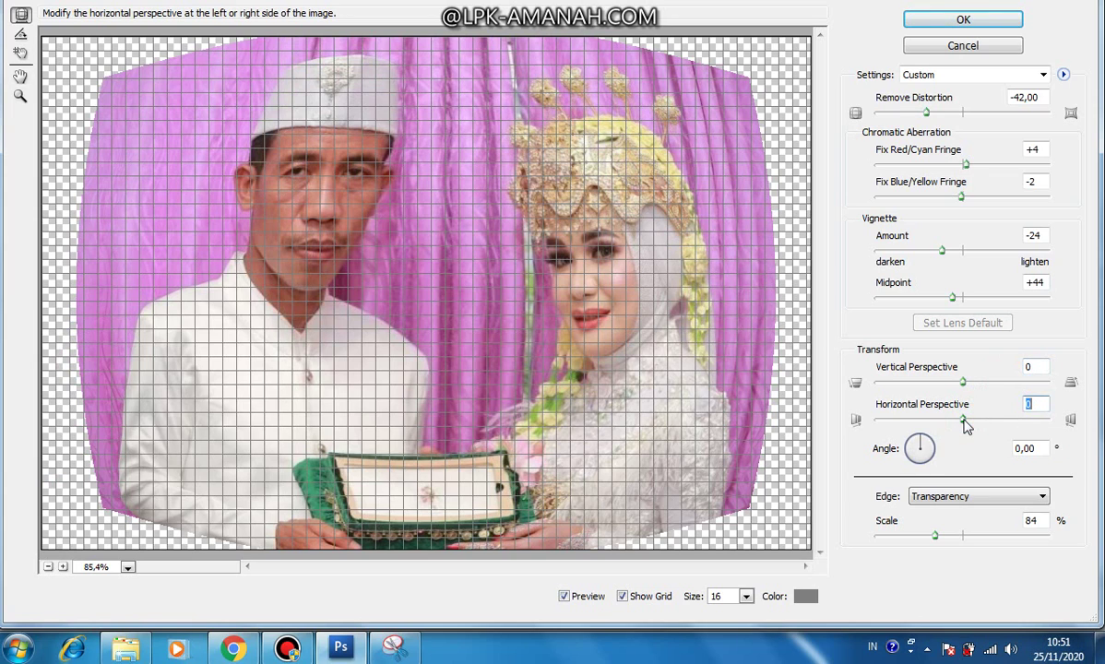
pyautogui.moveTo(964, 425); pyautogui.dragTo(921, 421)
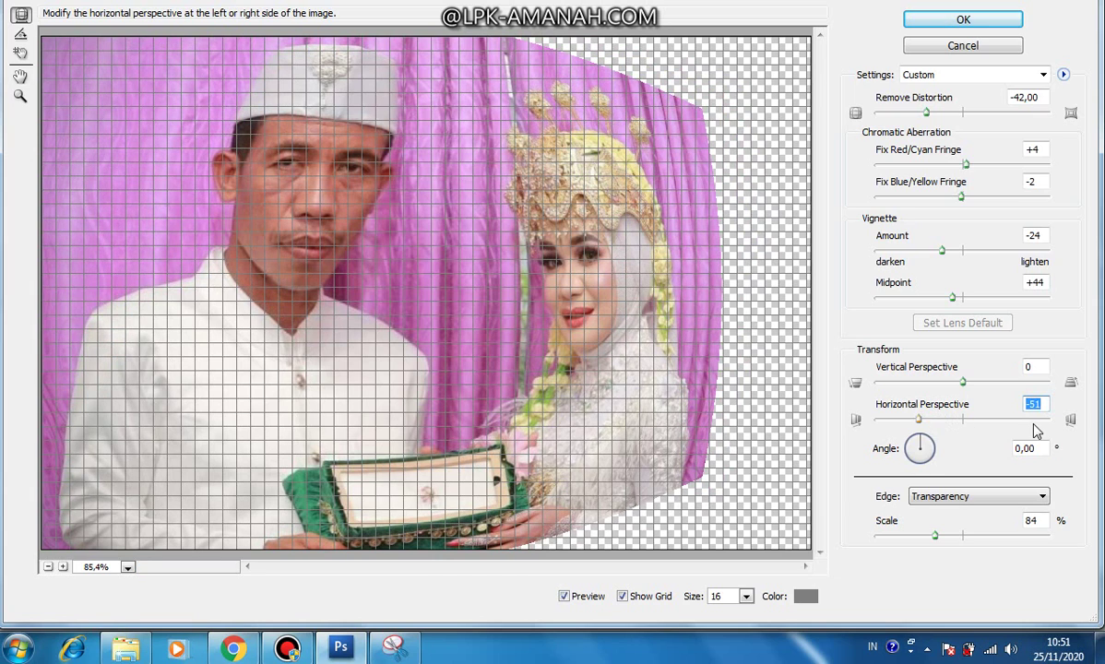
pyautogui.moveTo(919, 420); pyautogui.dragTo(999, 437)
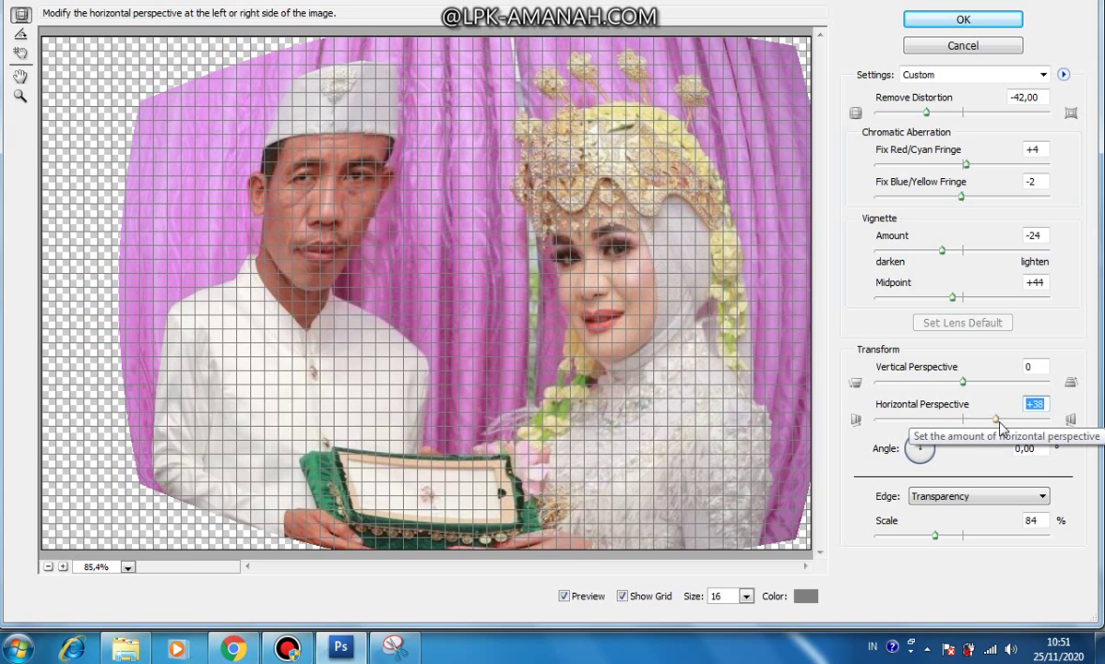
pyautogui.moveTo(999, 422); pyautogui.dragTo(965, 387)
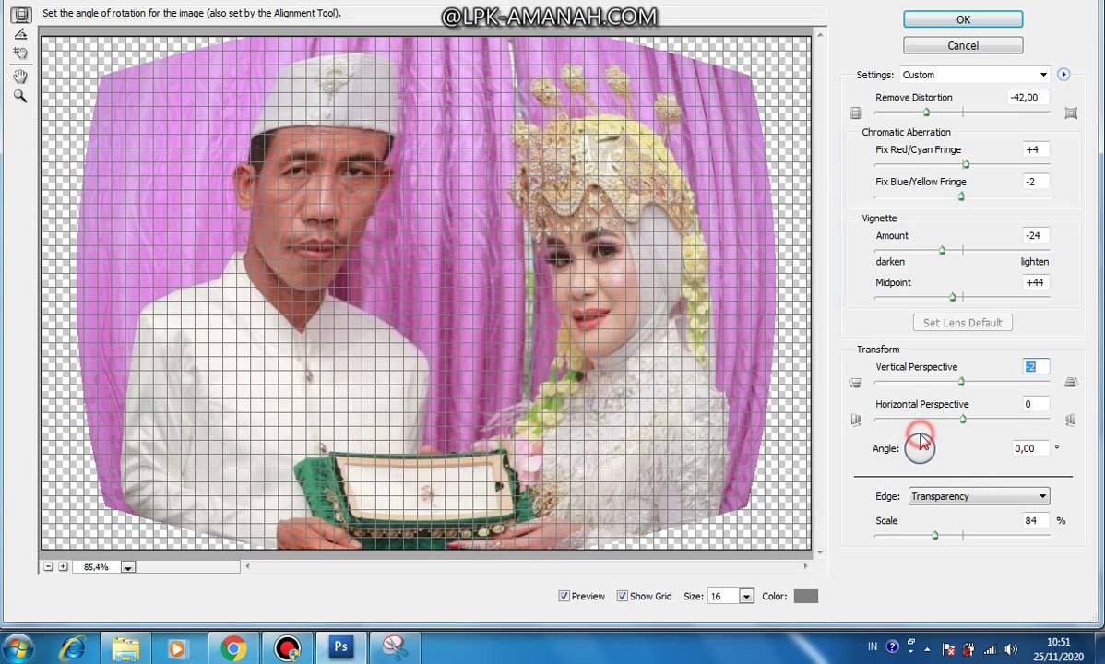
# Rotate the photo by setting the lens correction angle to 340.62°
pyautogui.moveTo(923, 447)
pyautogui.mouseDown()
pyautogui.moveTo(936, 451)
pyautogui.moveTo(926, 473)
pyautogui.moveTo(936, 449)
pyautogui.moveTo(927, 445)
pyautogui.mouseUp()
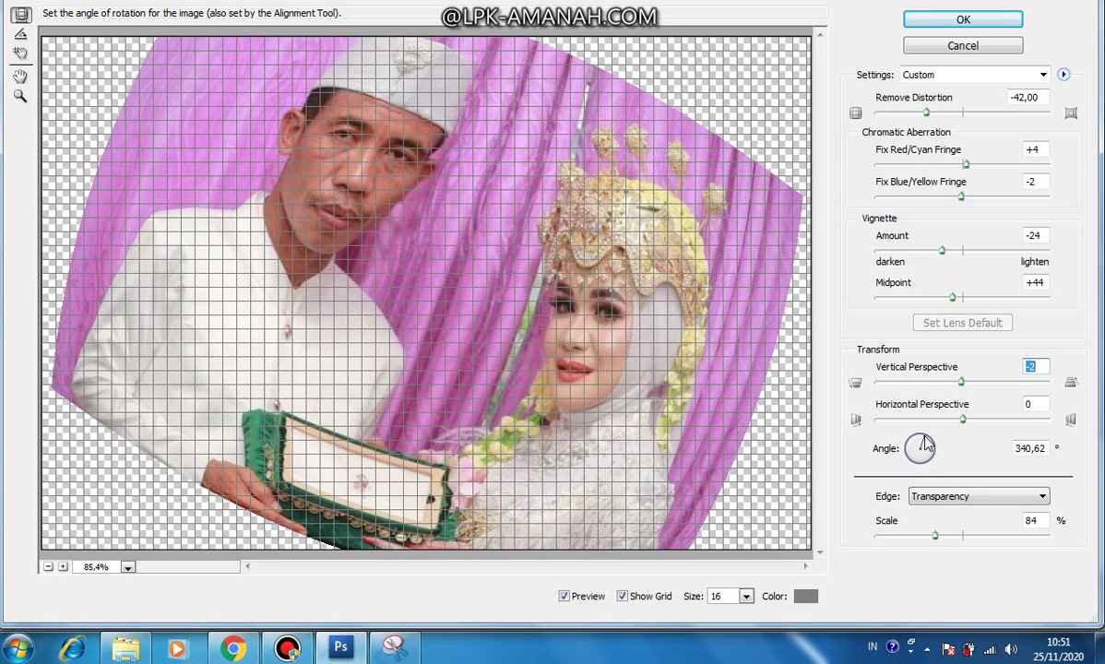
# Reset the rotation angle to 0°, try an angle of 45°, and return it to 0°
pyautogui.click(1026, 449)
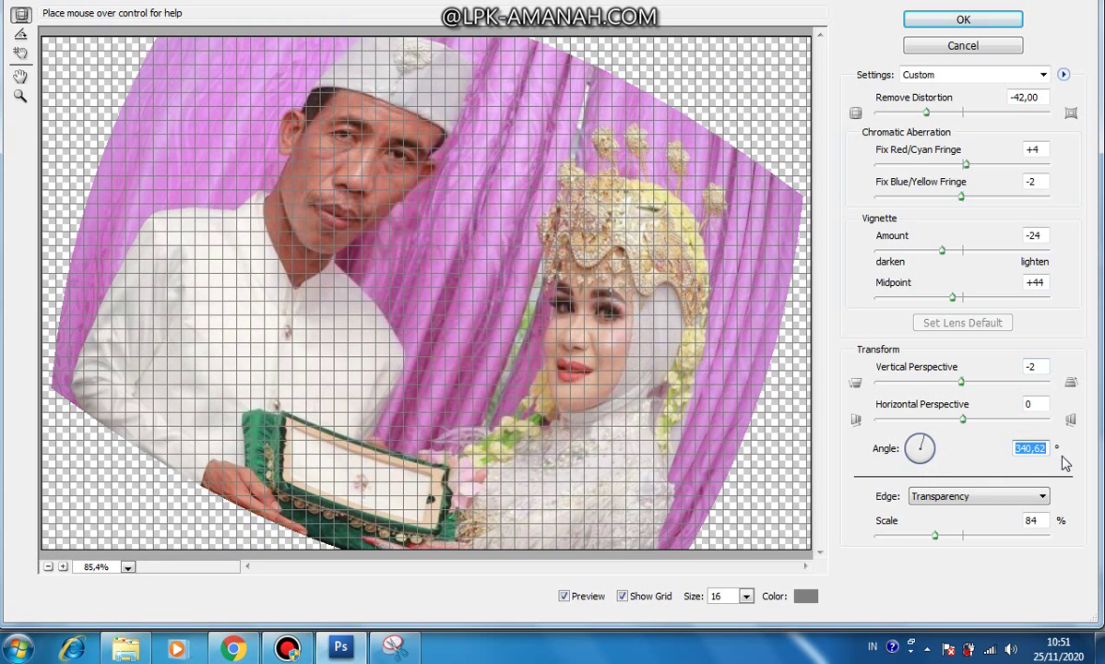
pyautogui.write('0')
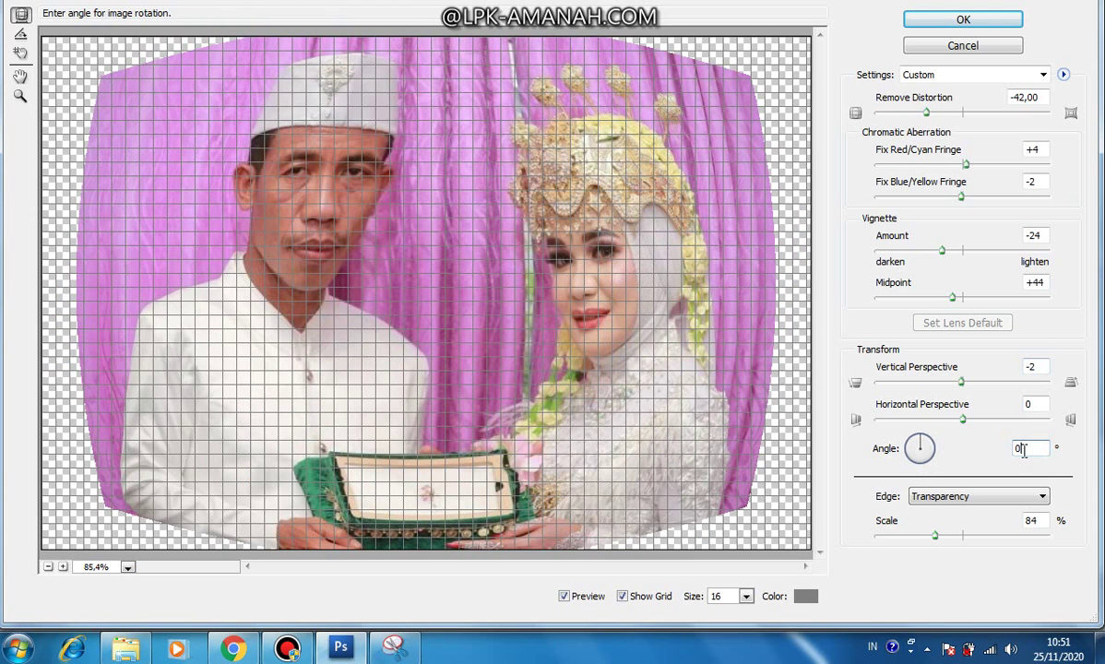
pyautogui.doubleClick(1020, 448)
pyautogui.write('45')
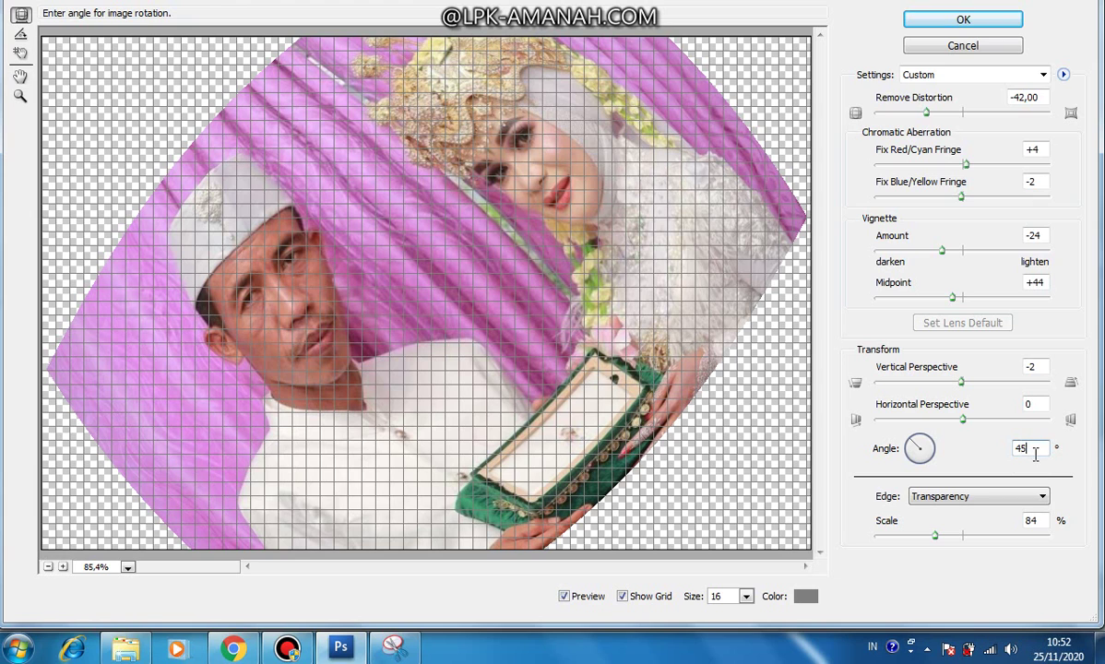
pyautogui.doubleClick(1032, 450)
pyautogui.write('0')
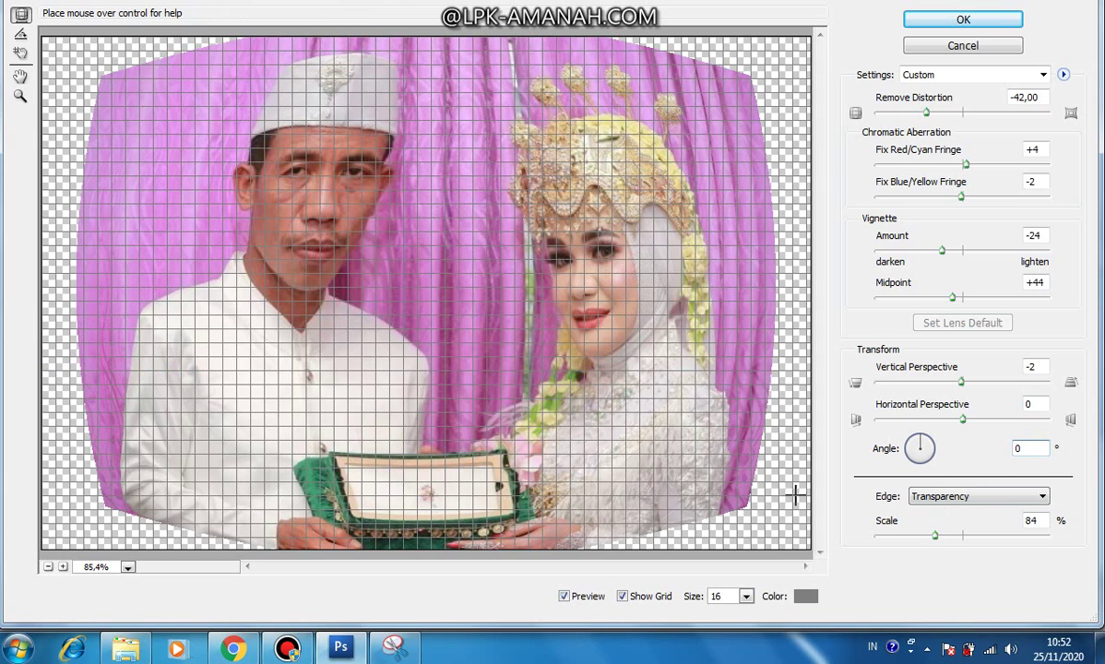
# Try image scales of 56% and 80%, and set the scale to 72%
pyautogui.moveTo(935, 537); pyautogui.dragTo(885, 539)
pyautogui.click(901, 537)
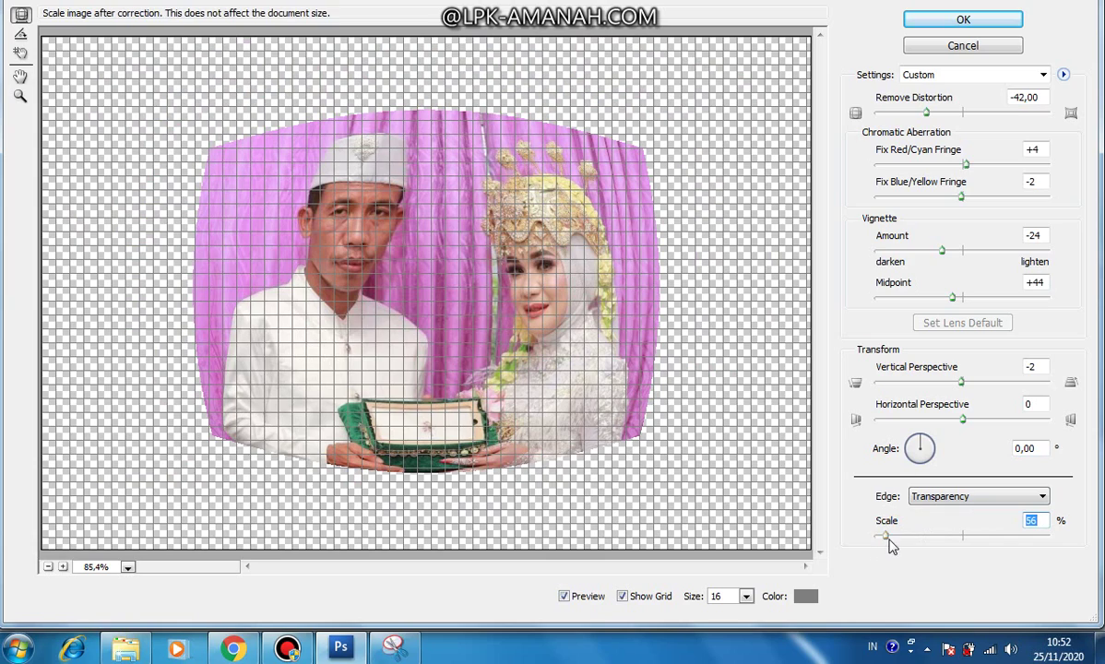
pyautogui.moveTo(886, 536); pyautogui.dragTo(925, 544)
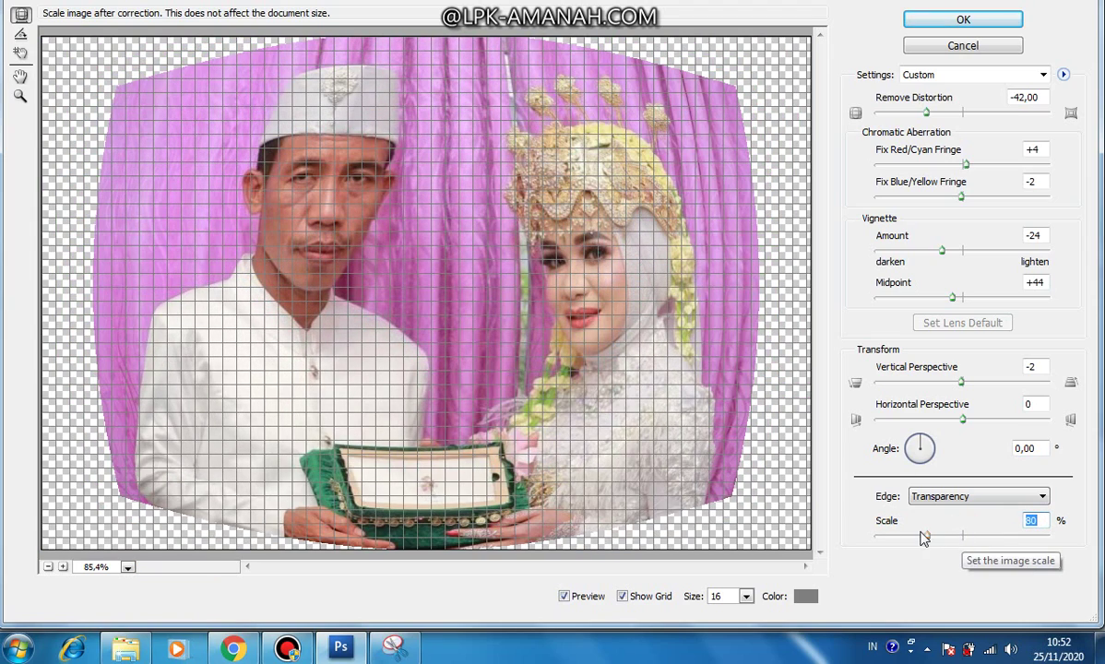
pyautogui.moveTo(928, 545); pyautogui.dragTo(915, 544)
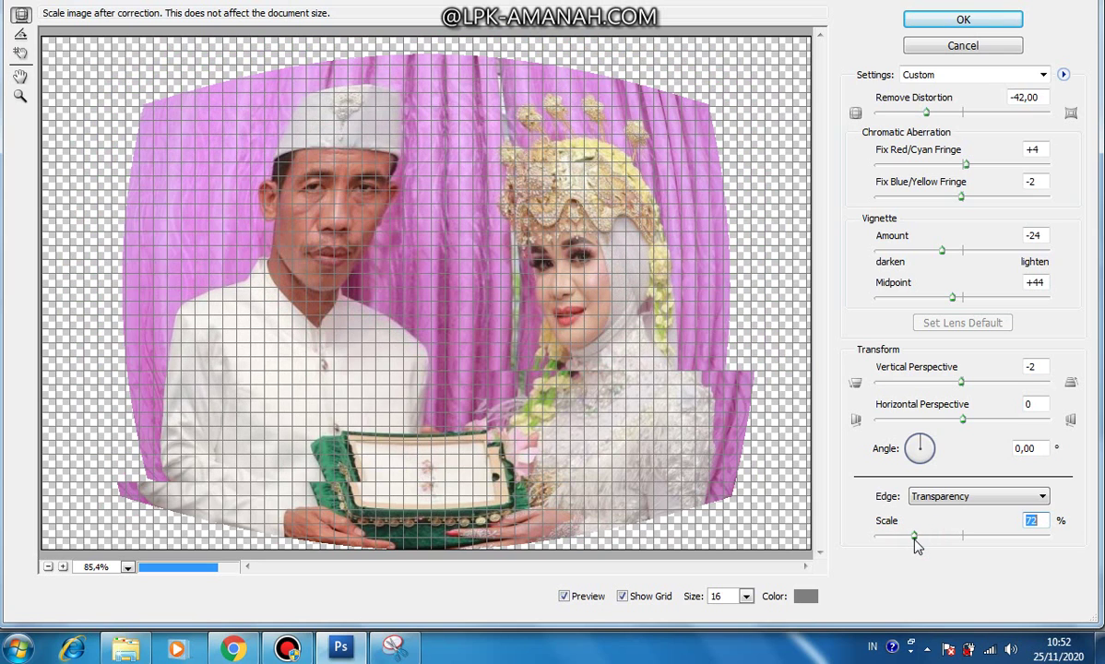
# Try the Background Color and Edge Extension edge treatments, return to Transparency, and apply the lens correction
pyautogui.click(973, 496)
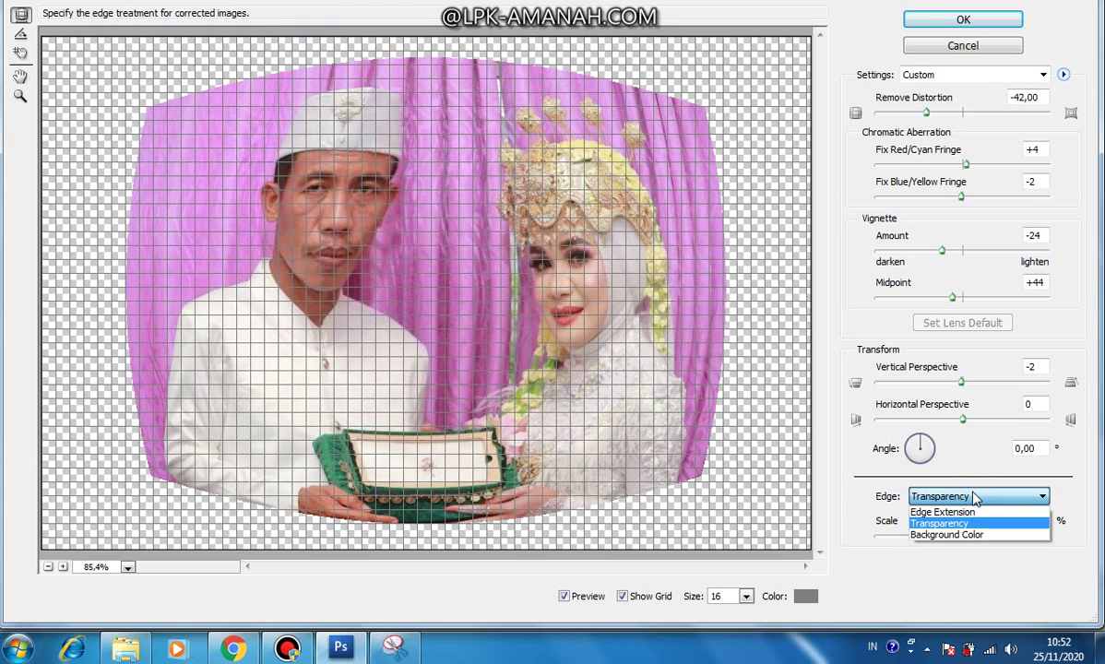
pyautogui.click(957, 536)
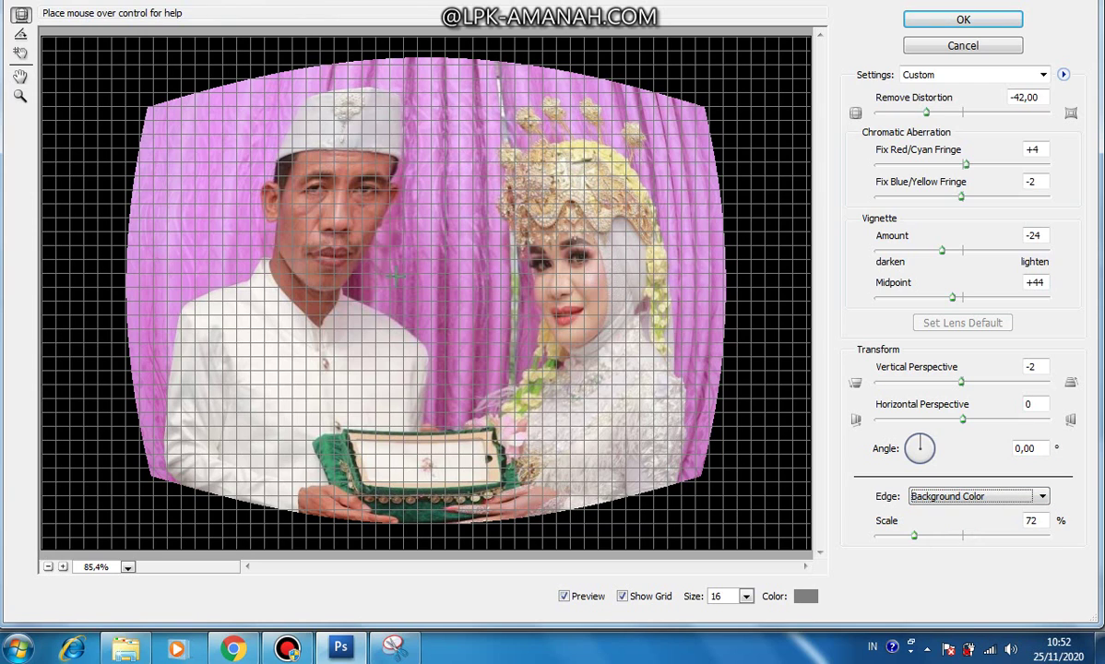
pyautogui.click(914, 498)
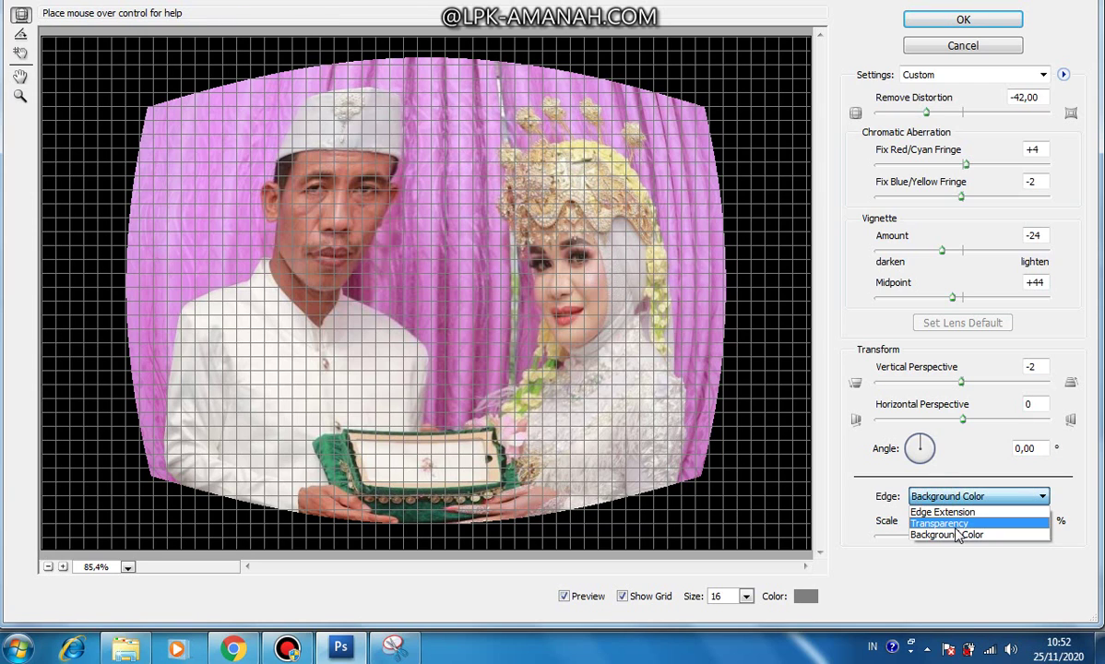
pyautogui.click(957, 512)
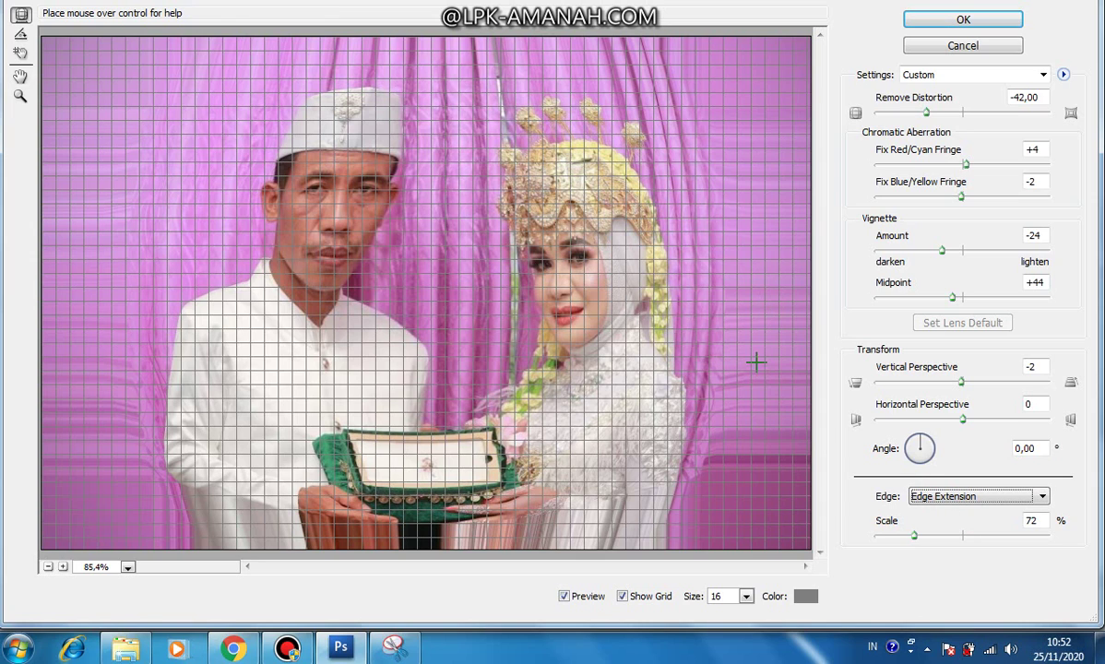
pyautogui.click(998, 496)
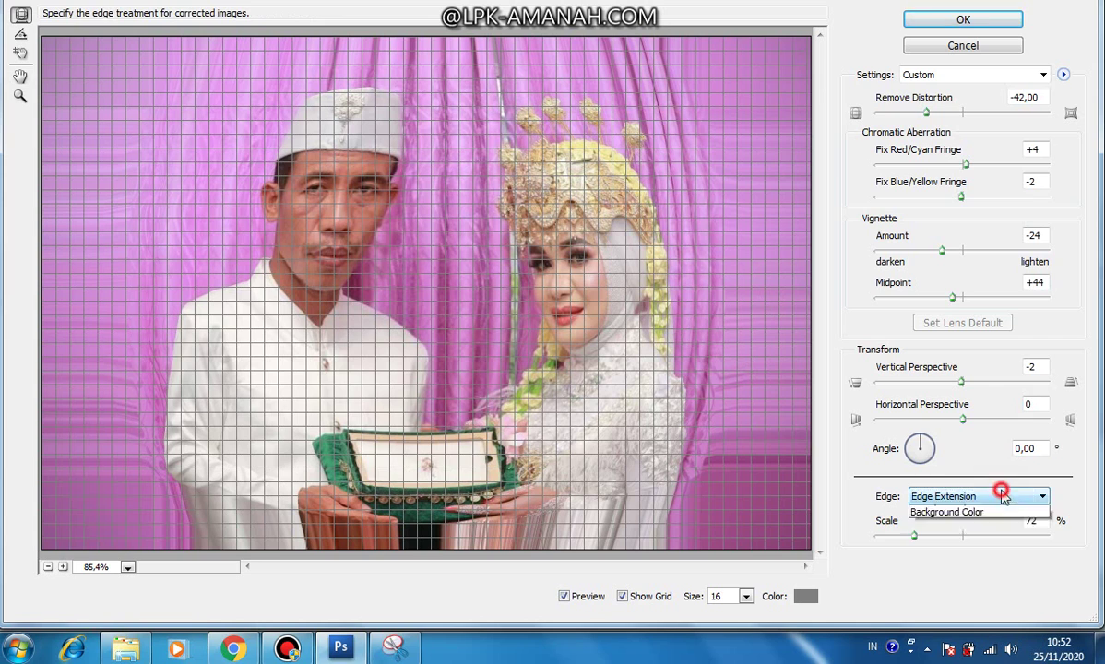
pyautogui.click(981, 522)
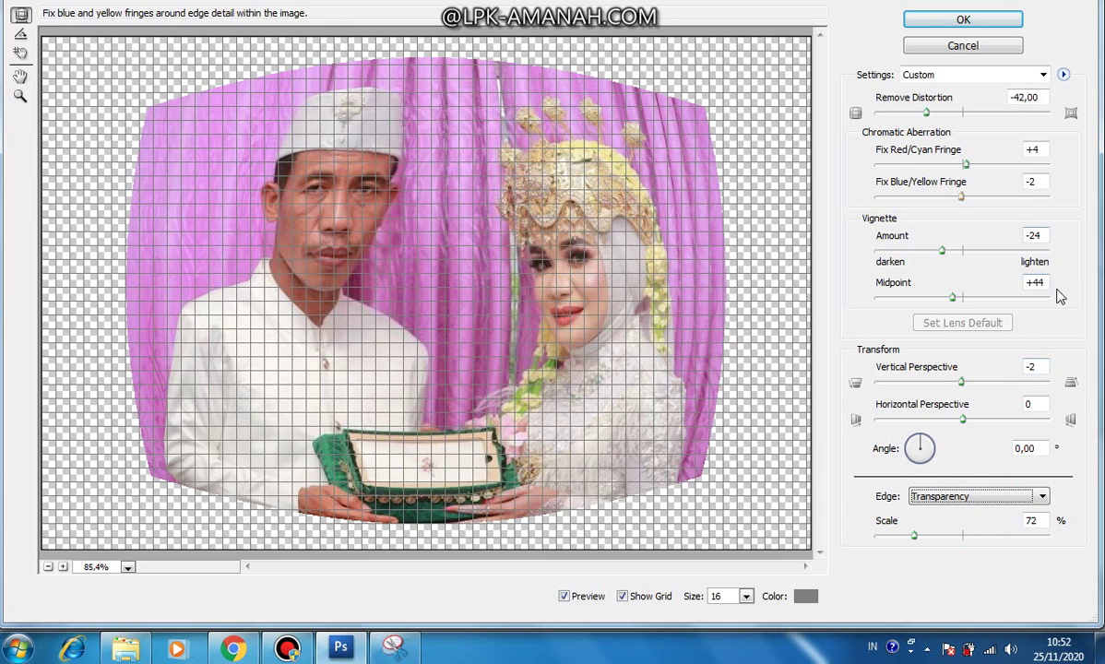
pyautogui.click(945, 20)
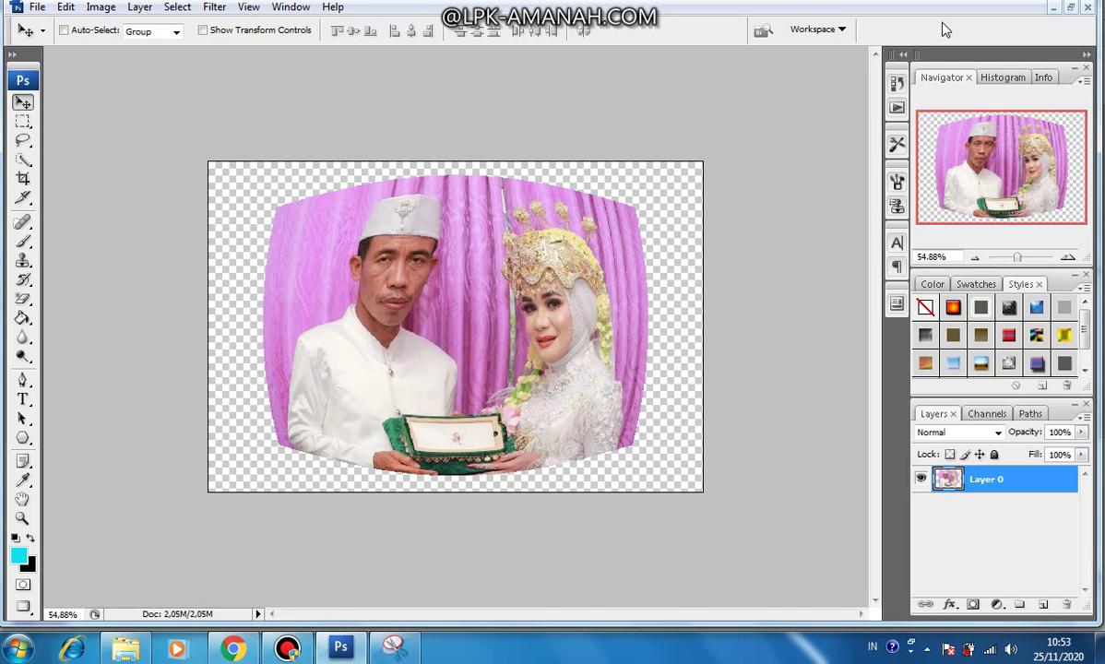